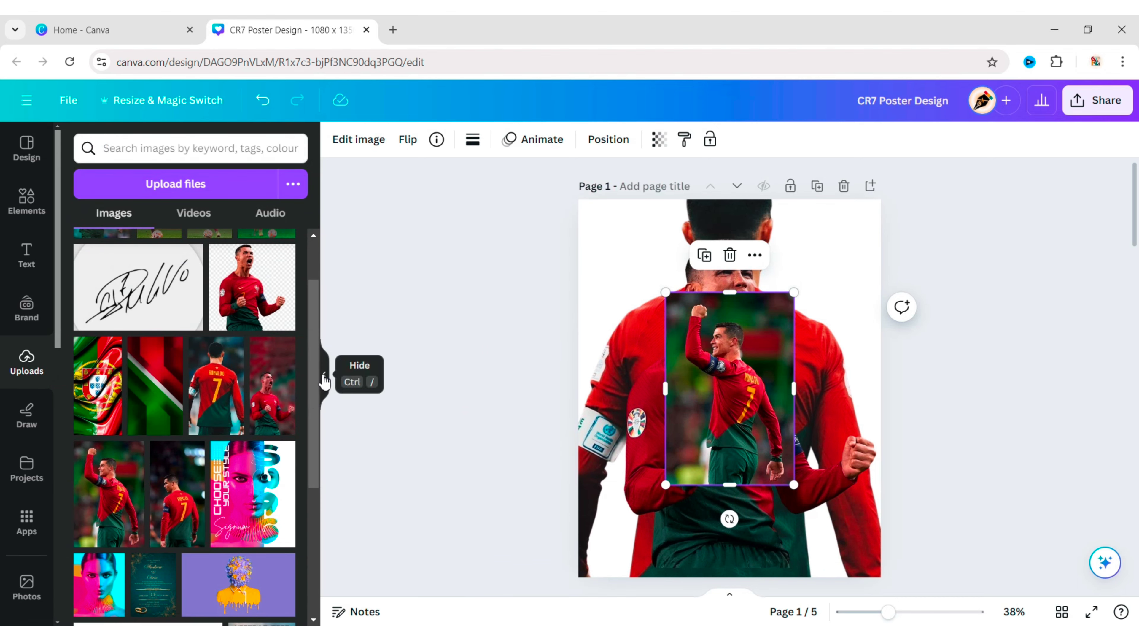
Remove the background from the newly placed photo of the player raising his fist.
left_click(323, 377)
left_click(90, 141)
left_click(101, 248)
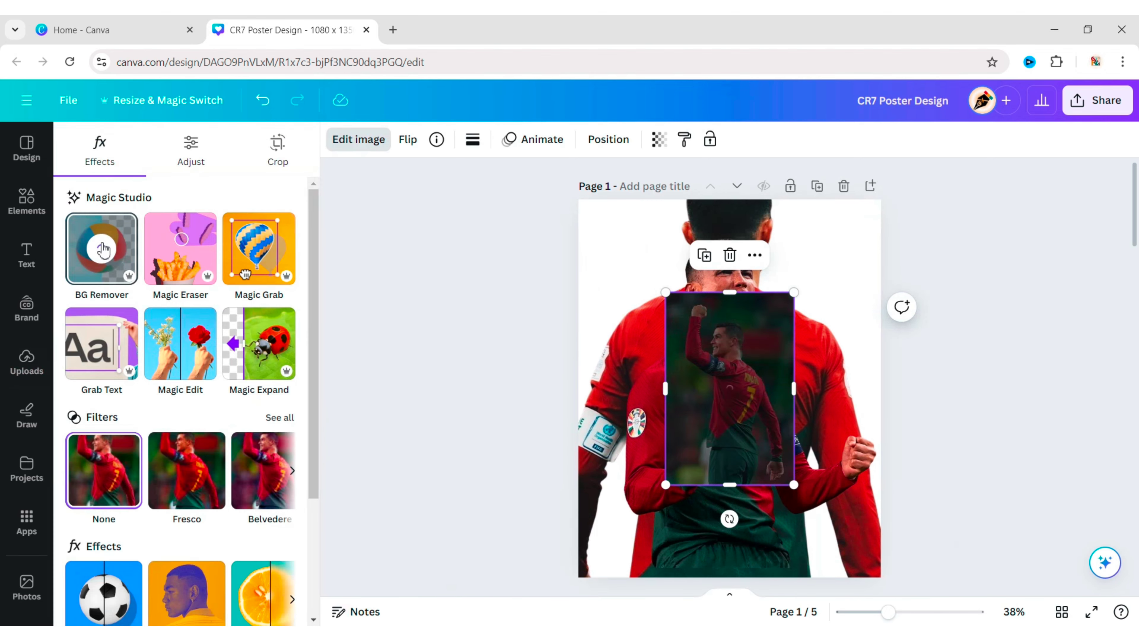
left_click(437, 353)
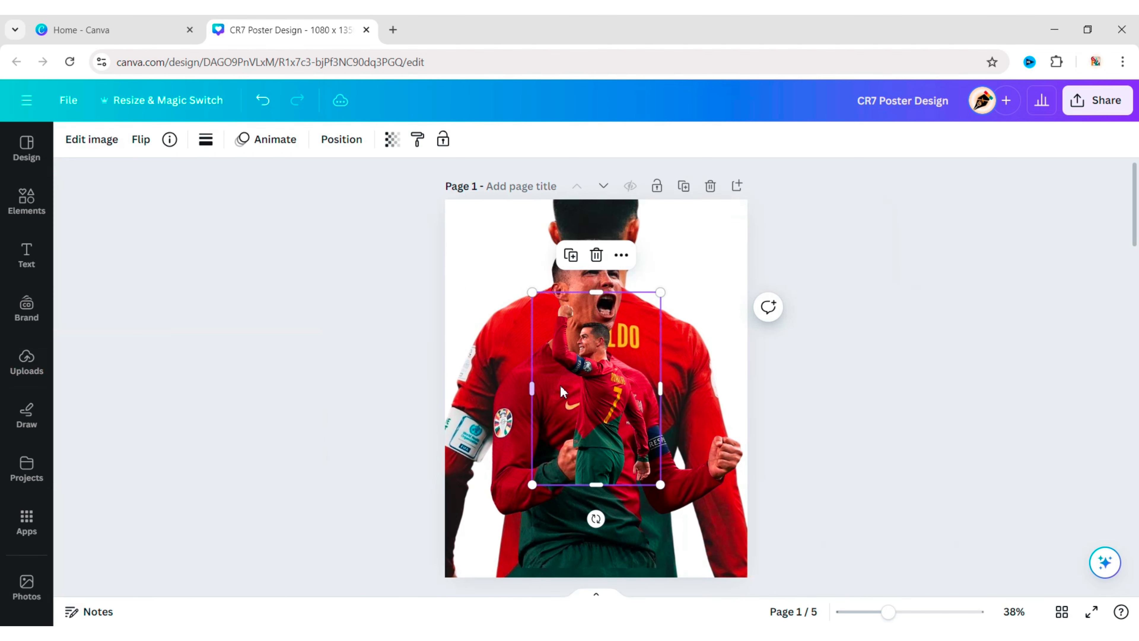
Enlarge the raised-fist cutout, crop its lower part to about 647 × 611, and place it at the poster's upper left.
left_click_drag(565, 392, 501, 358)
left_click_drag(595, 453, 649, 530)
left_click_drag(559, 530, 577, 432)
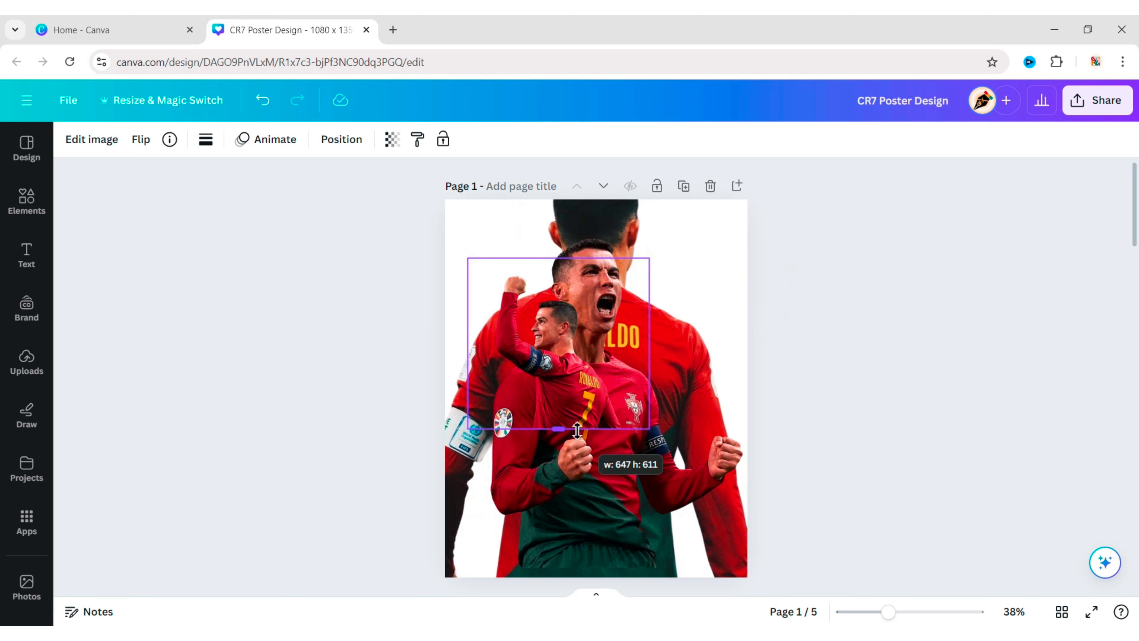
left_click_drag(570, 379, 532, 337)
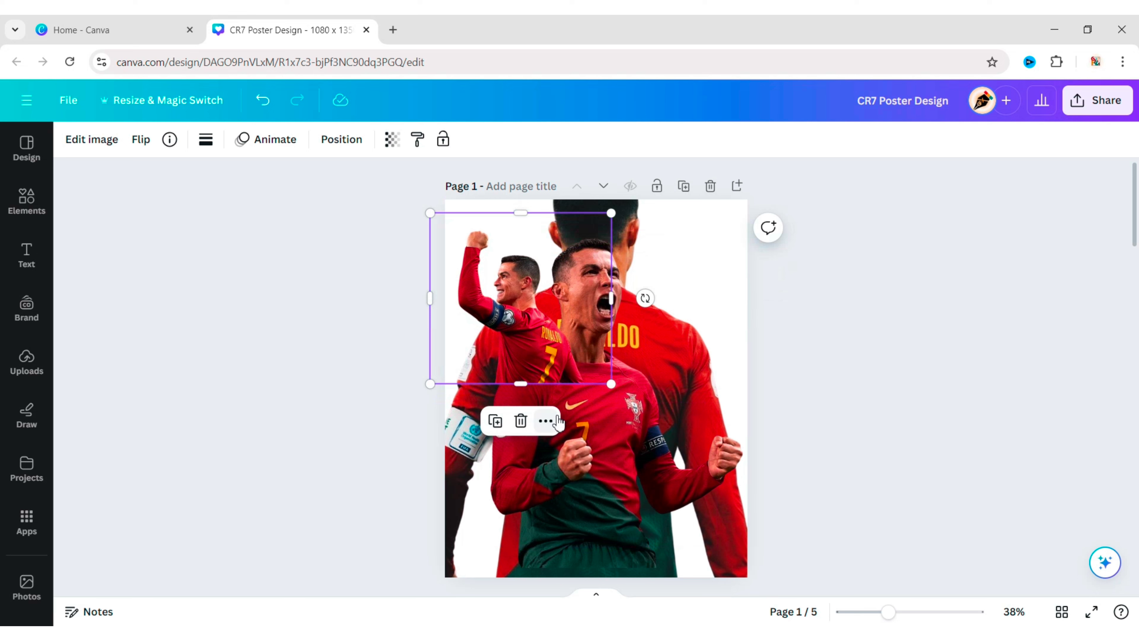
left_click_drag(522, 347, 524, 364)
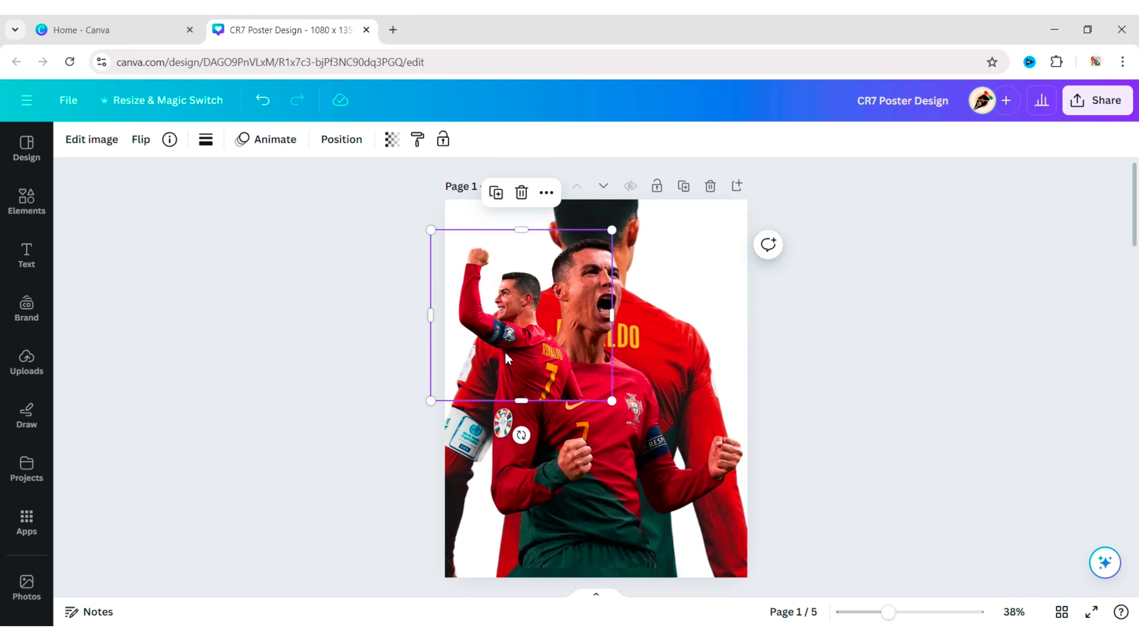
Move the raised-fist cutout one layer behind the shouting player and rotate it to about -4°.
left_click(342, 140)
left_click(404, 282)
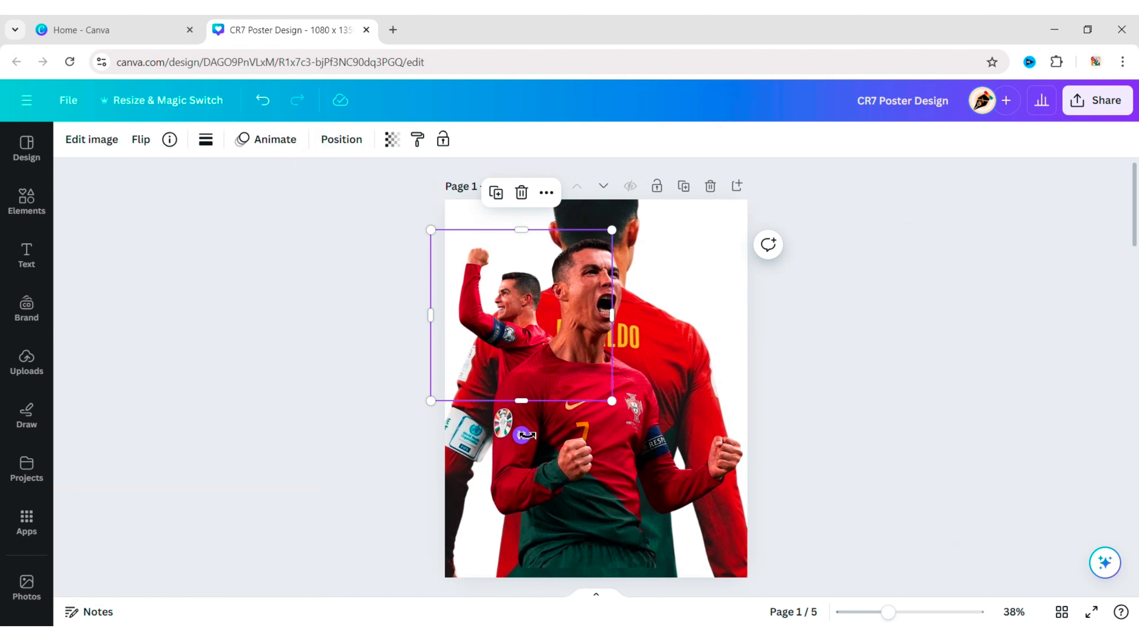
left_click_drag(521, 435, 530, 434)
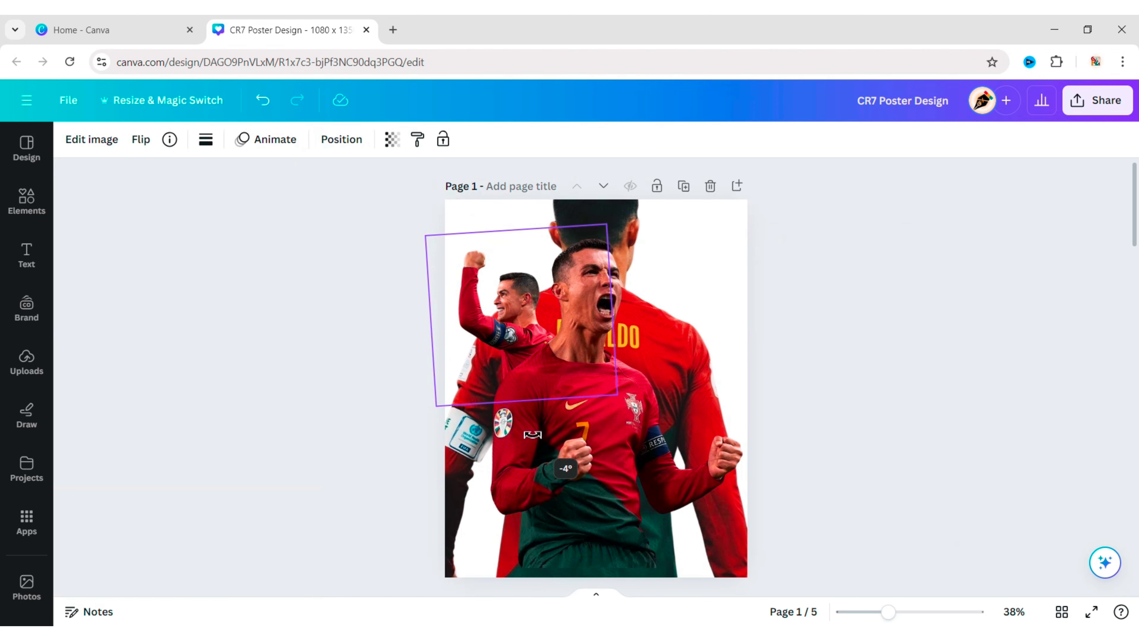
left_click(344, 313)
Add the uploaded photo of the player running with the ball beside the PONIVEL board and remove its background.
left_click(27, 362)
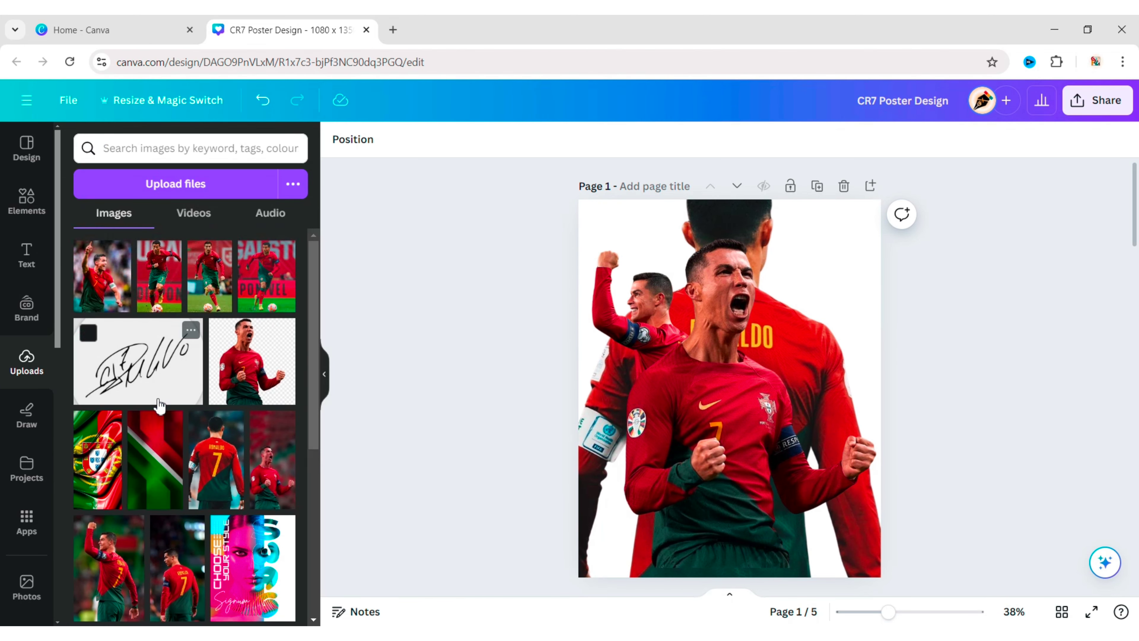
left_click(269, 294)
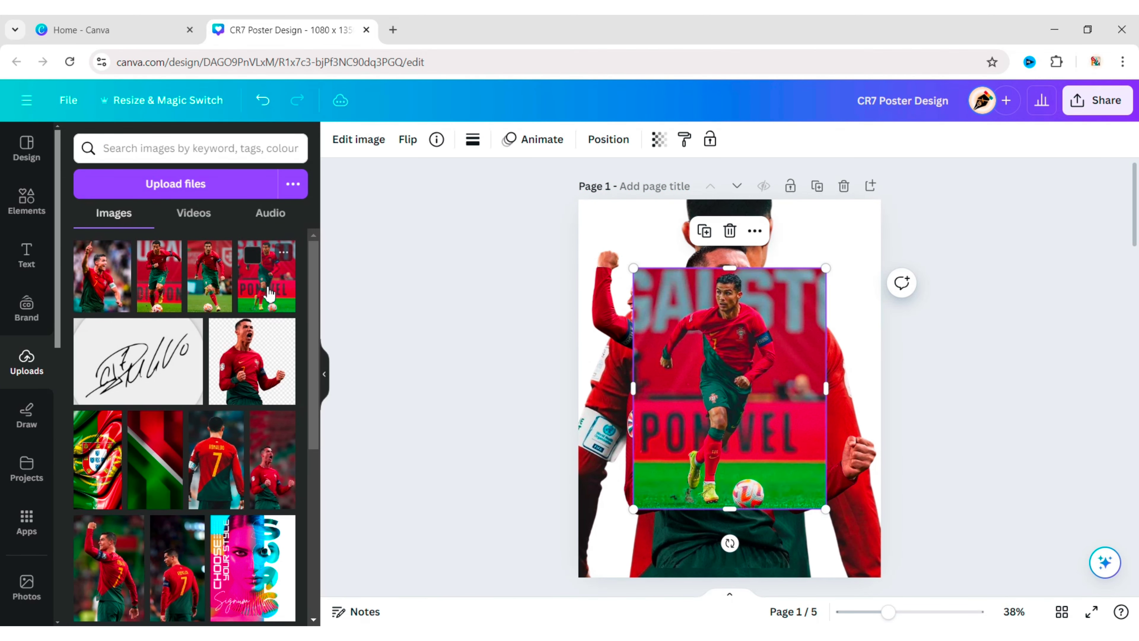
left_click(324, 374)
left_click(92, 139)
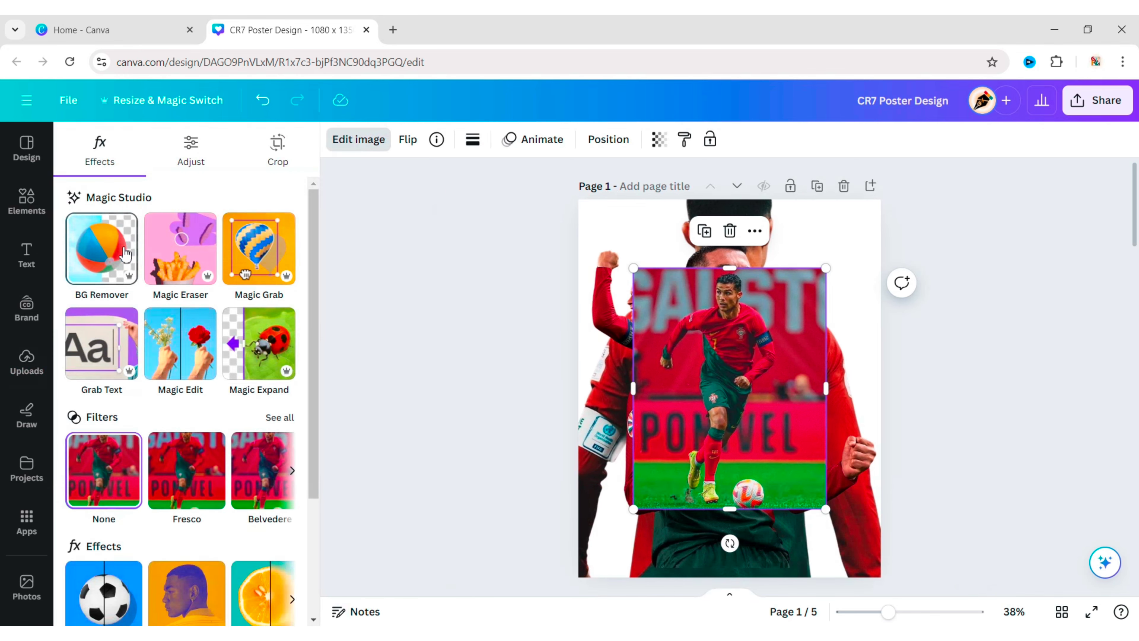
left_click(101, 249)
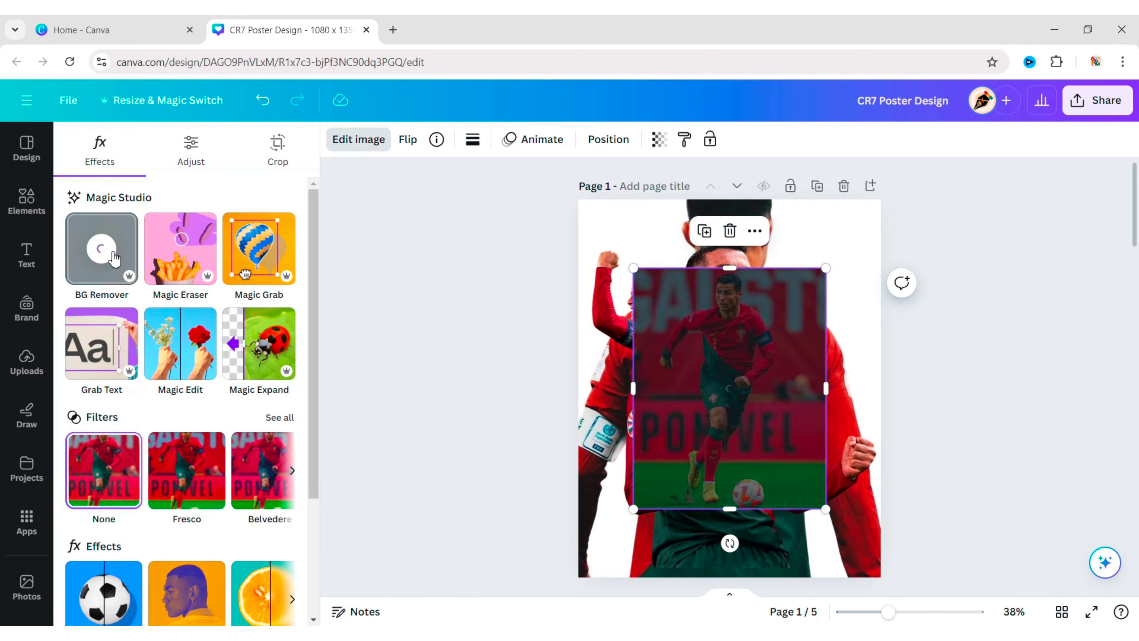
left_click(336, 333)
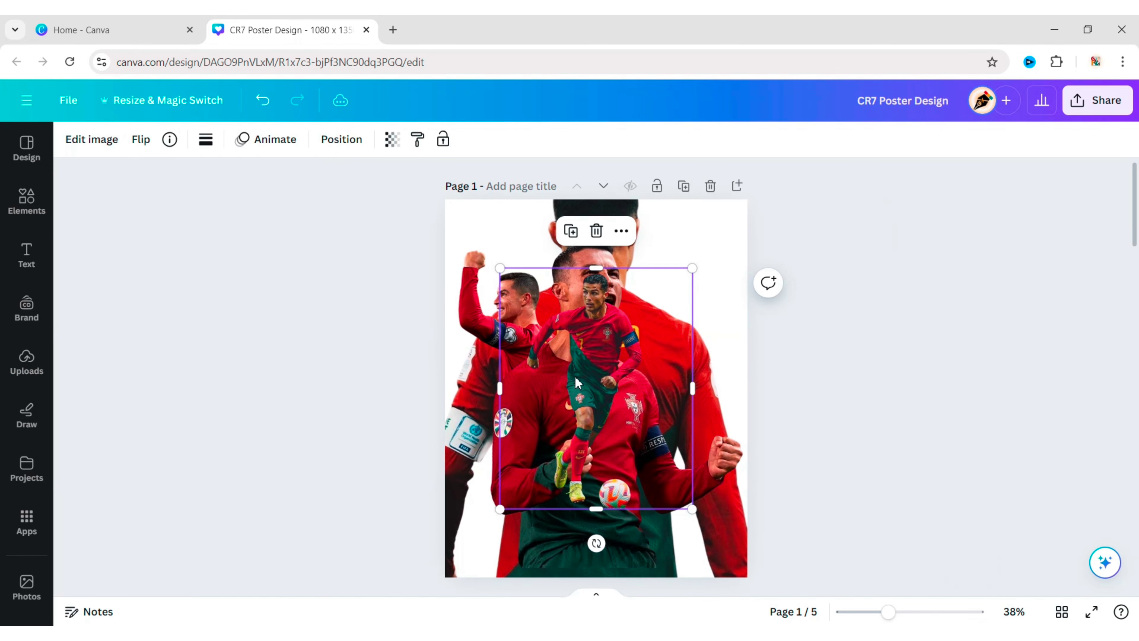
Enlarge the running-player cutout slightly and position it over the lower right of the poster, in front of the shouting player.
left_click_drag(575, 378, 651, 430)
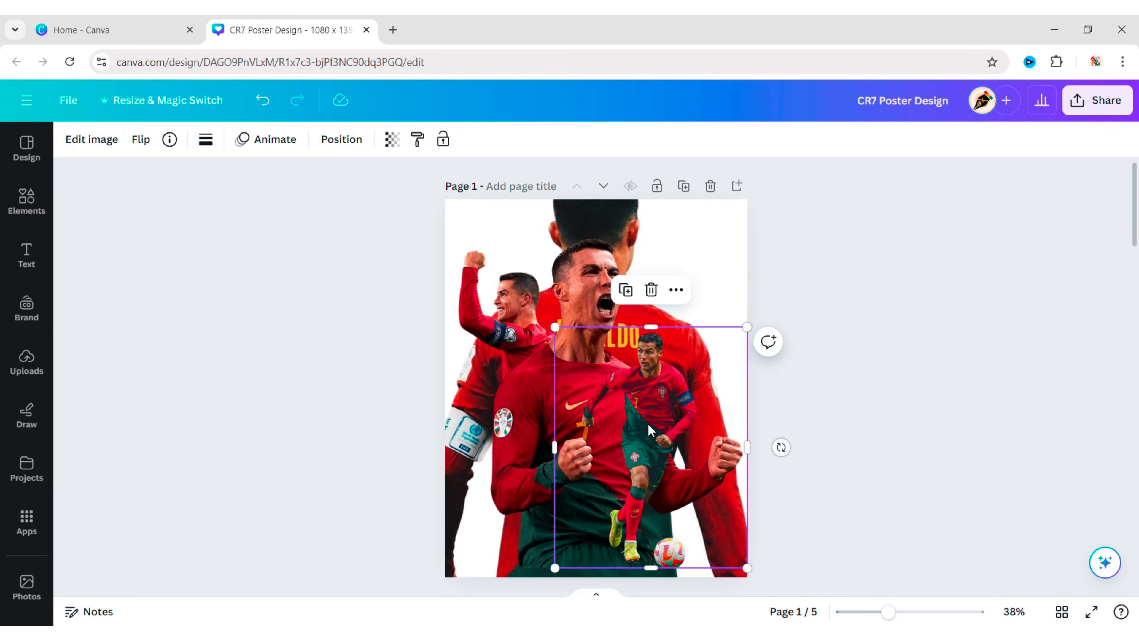
left_click_drag(555, 328, 540, 309)
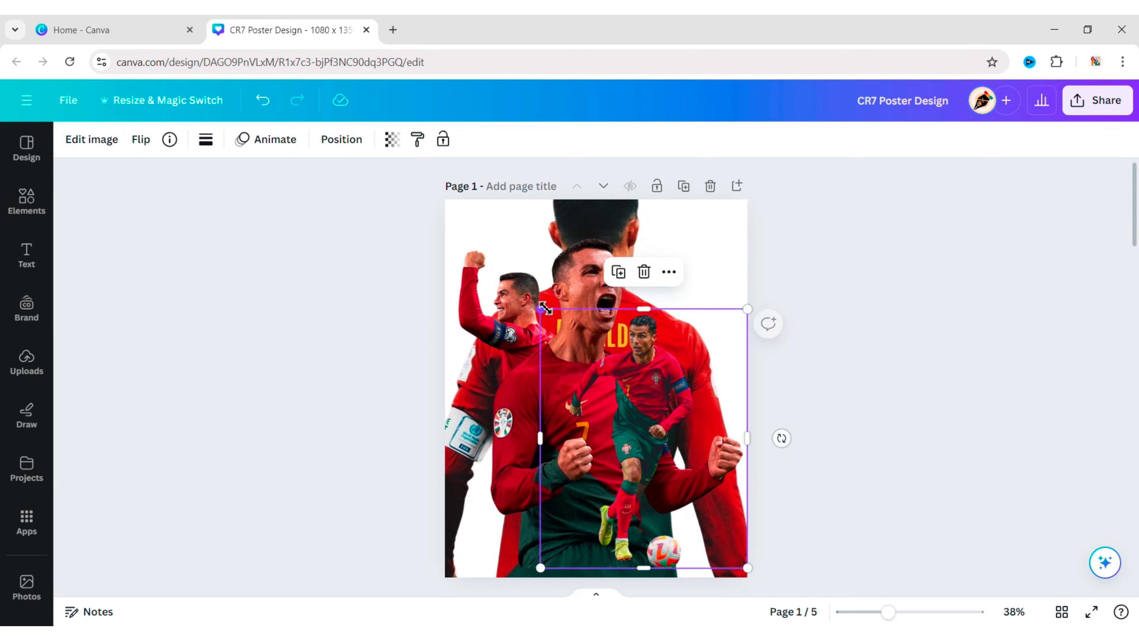
left_click_drag(649, 437, 657, 426)
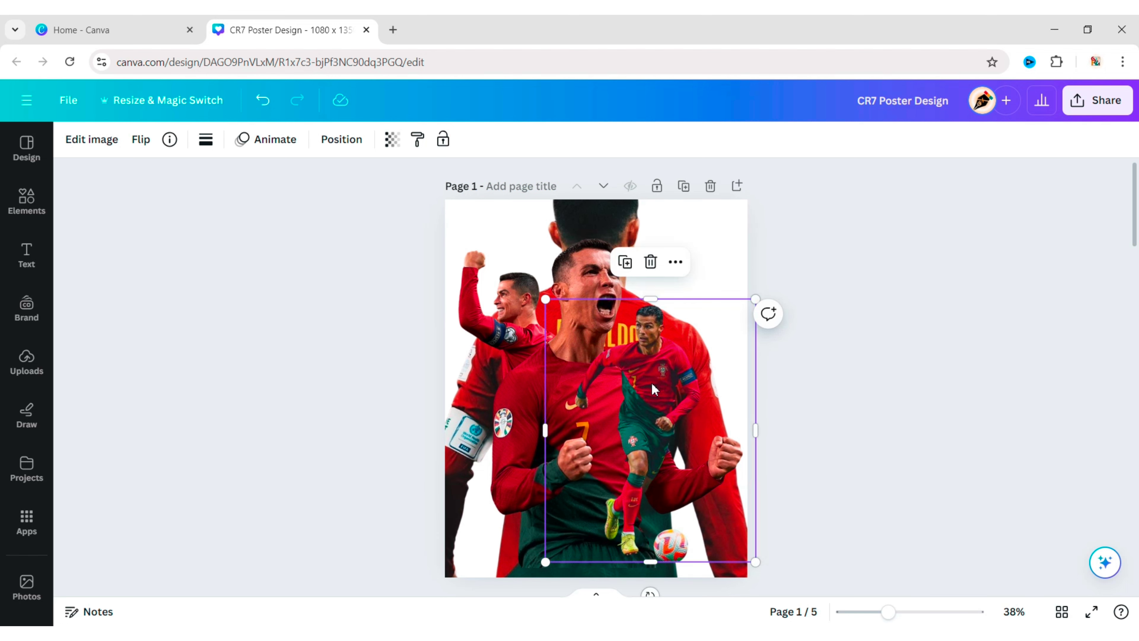
left_click_drag(657, 390, 641, 385)
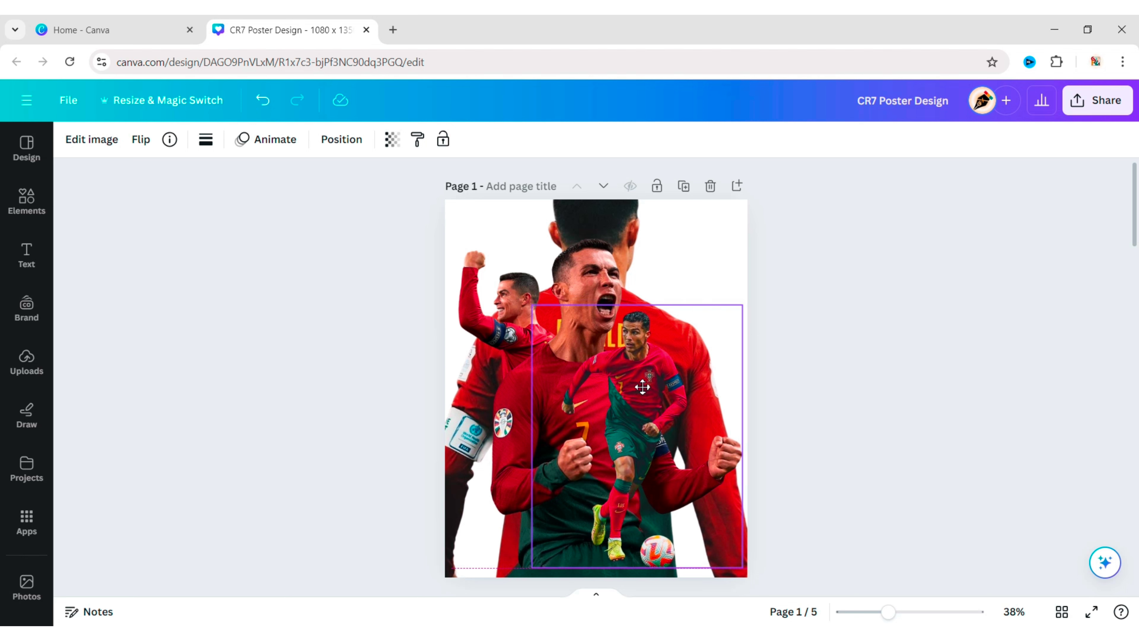
left_click(148, 161)
Search the stock photos for "red background".
left_click(26, 585)
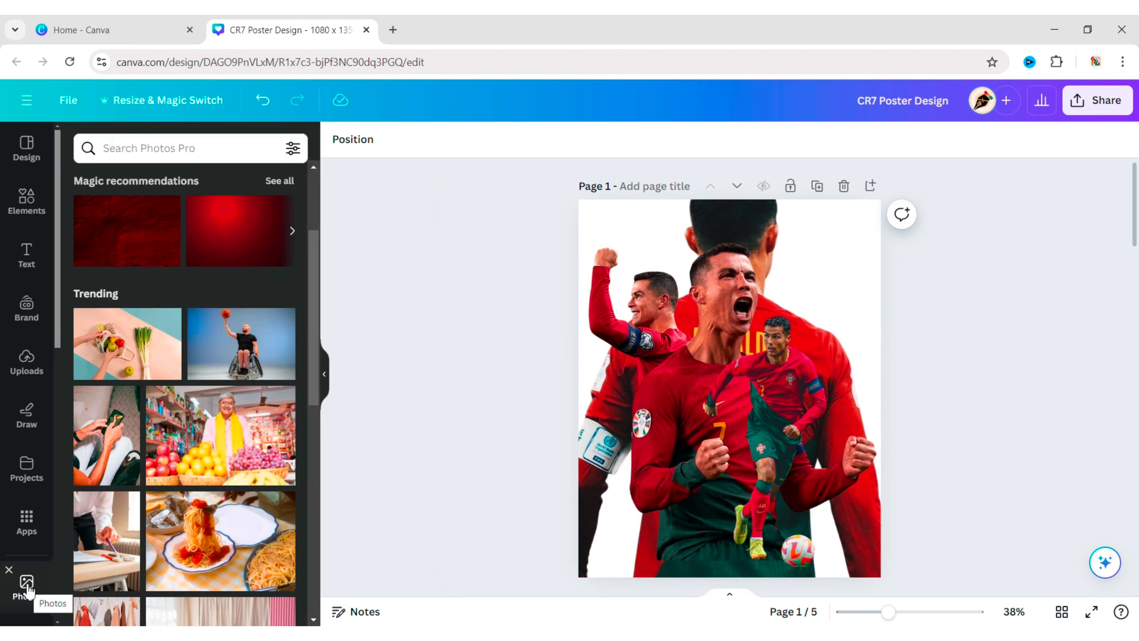
left_click(119, 147)
type("red backgr")
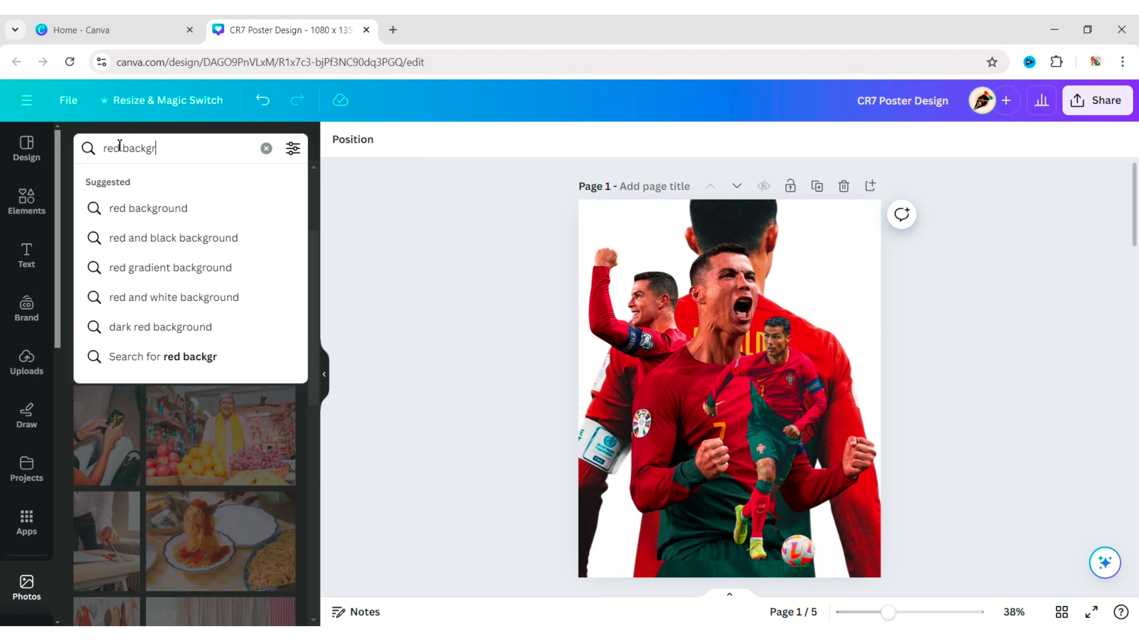
type("ound")
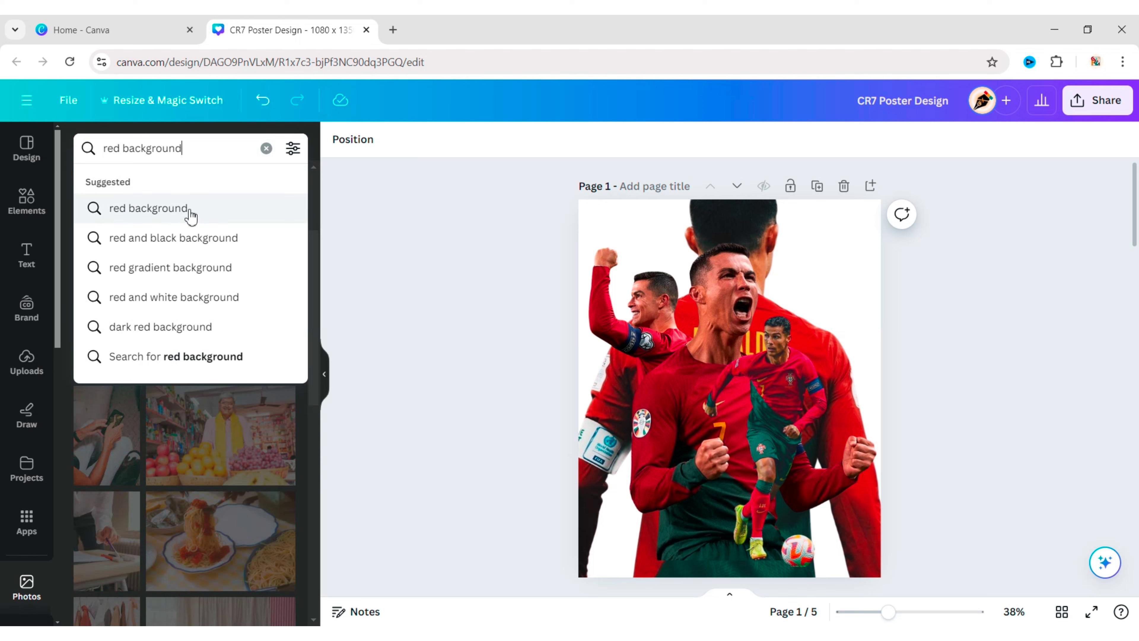
left_click(190, 215)
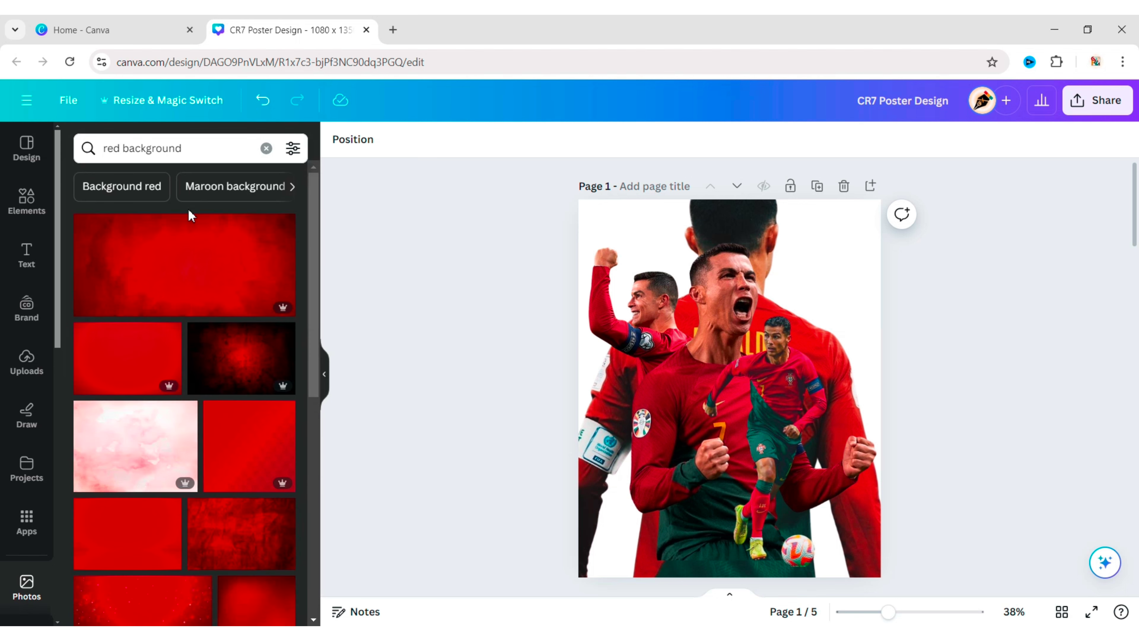
Add the dark red grunge-textured photo and set it as the page background.
left_click(244, 539)
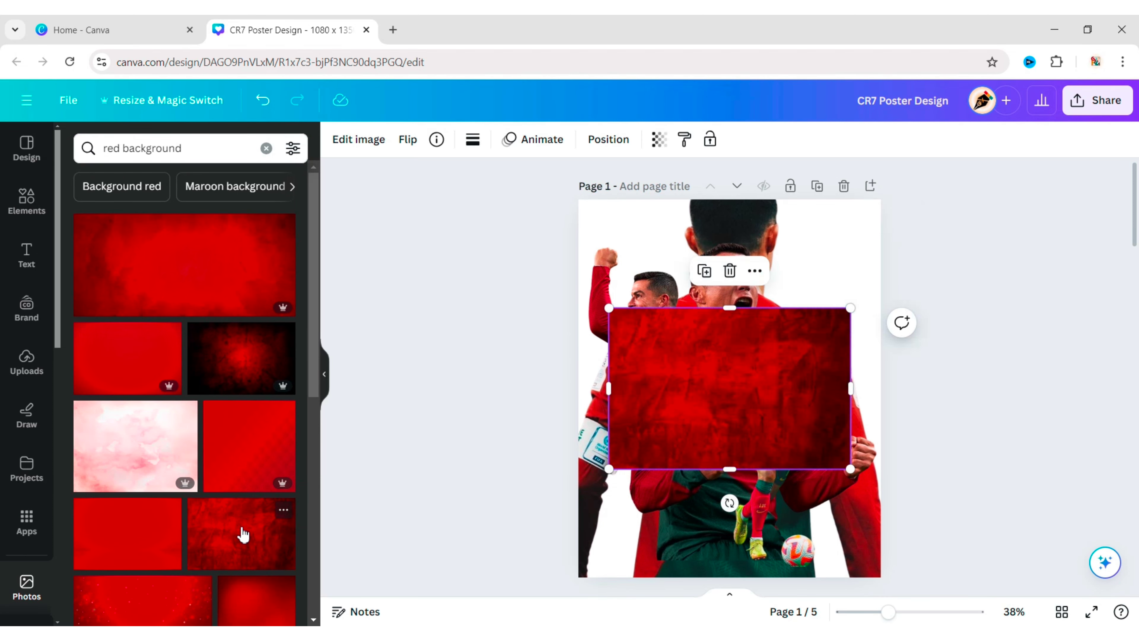
left_click(324, 374)
left_click_drag(596, 503, 528, 389)
left_click(621, 230)
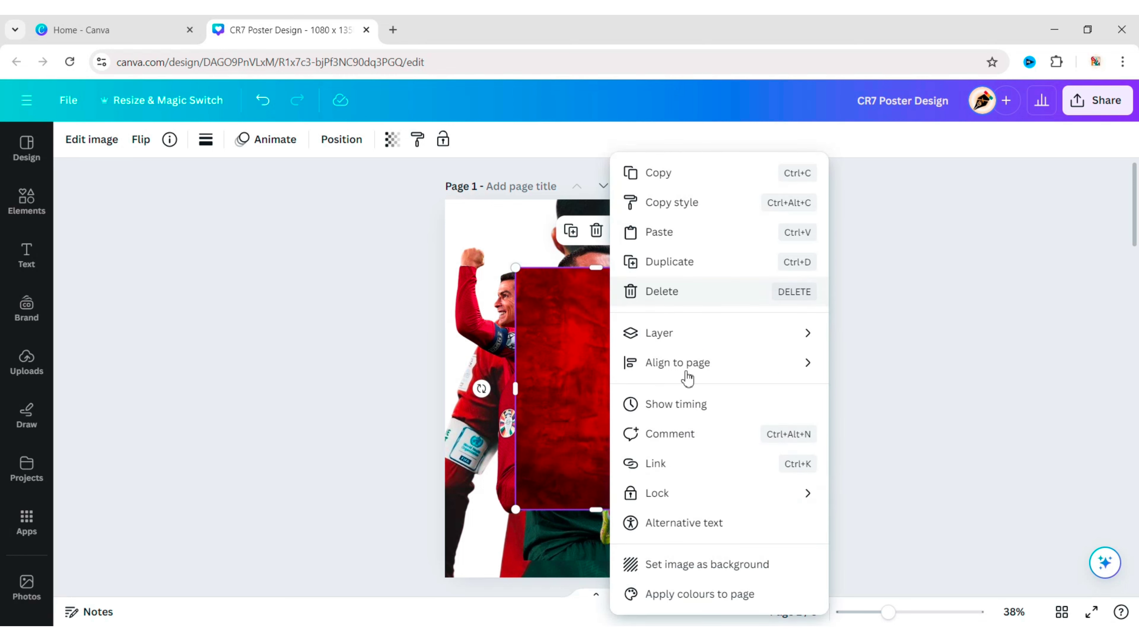
left_click(689, 569)
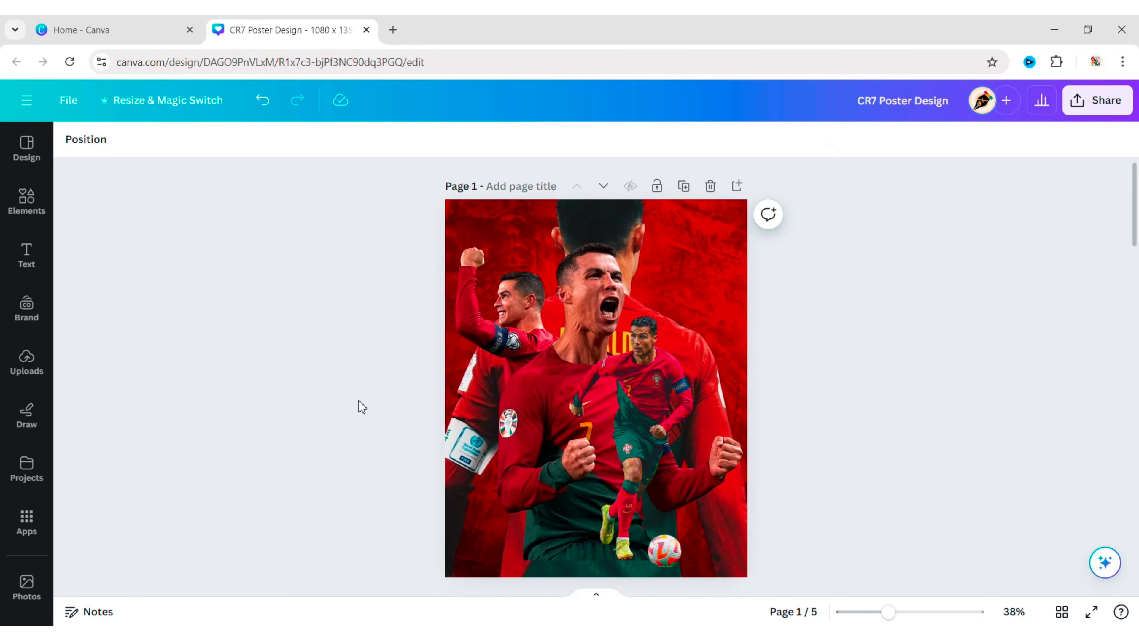
Apply the Luna filter to the large back-view player image behind the others.
left_click(601, 220)
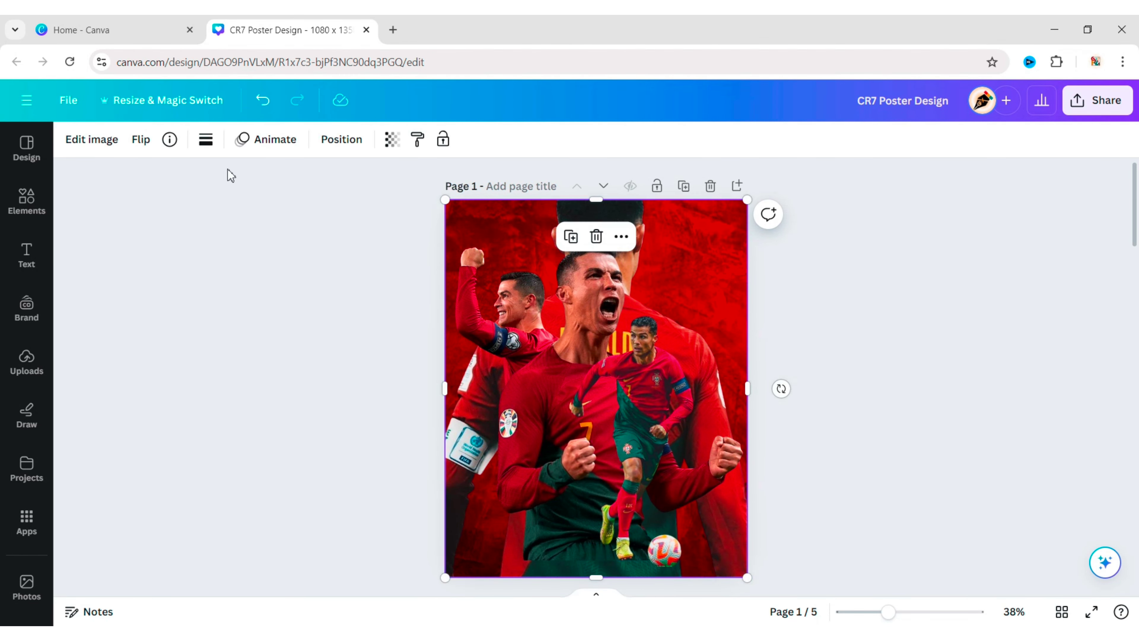
left_click(88, 145)
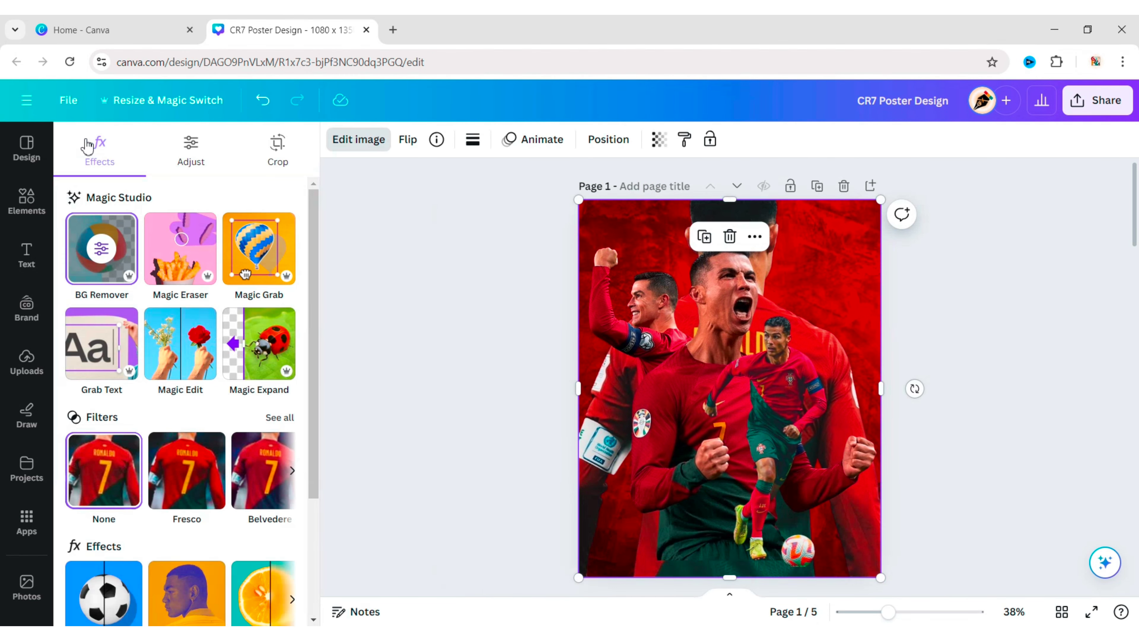
left_click(280, 419)
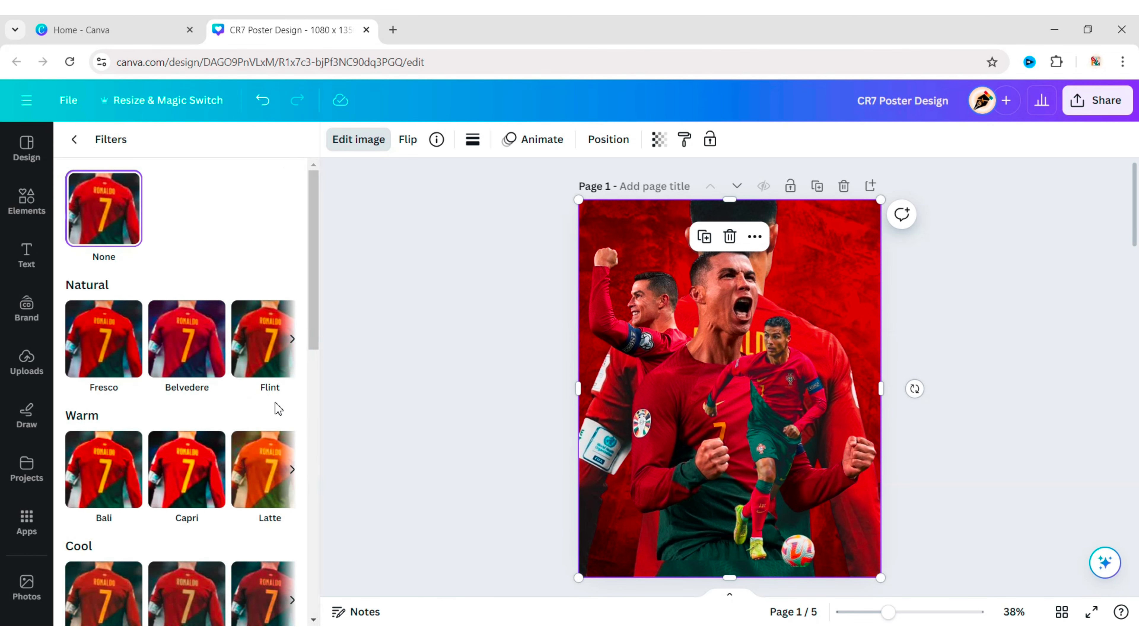
left_click(293, 341)
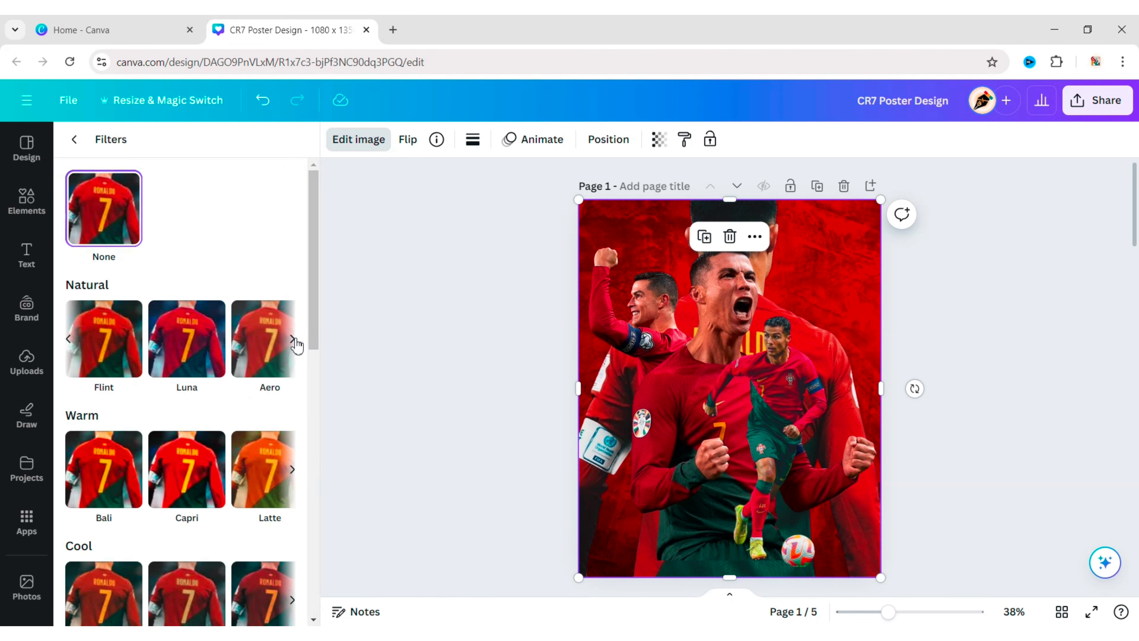
left_click(199, 345)
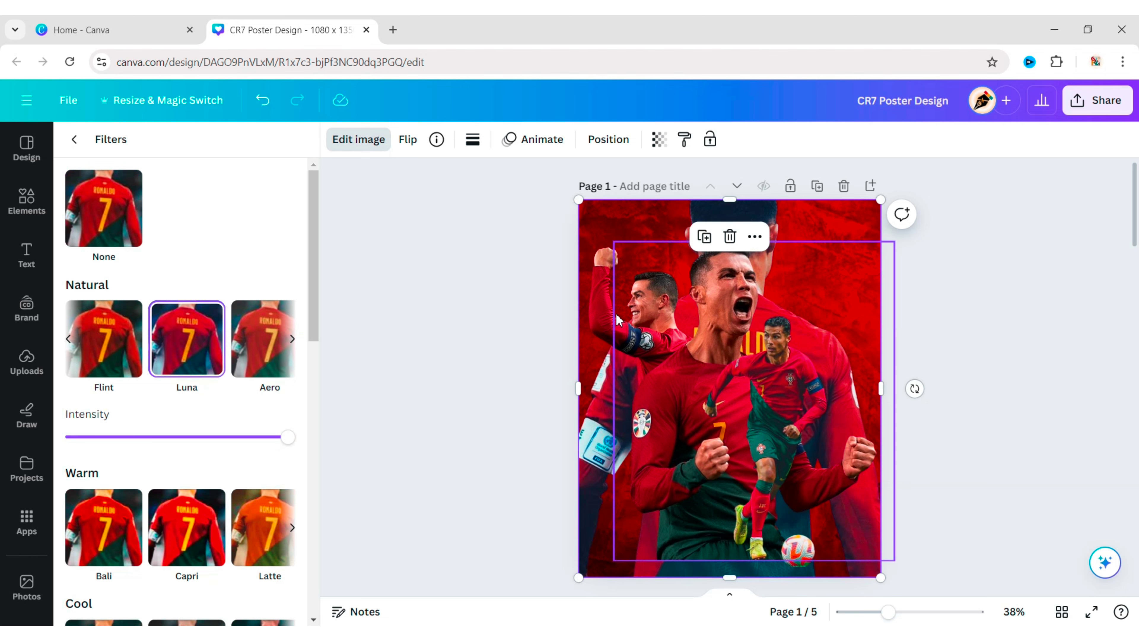
Apply the Zeal filter from the Vivid group to the raised-fist player image.
left_click(601, 309)
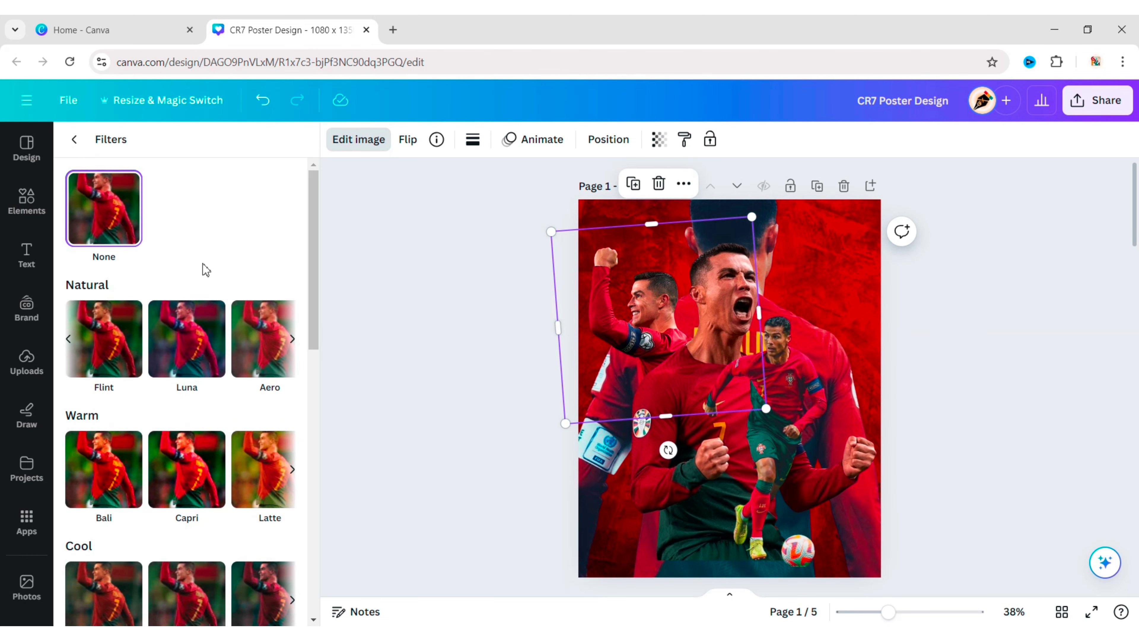
scroll(282, 343, "down", 3)
left_click(292, 321)
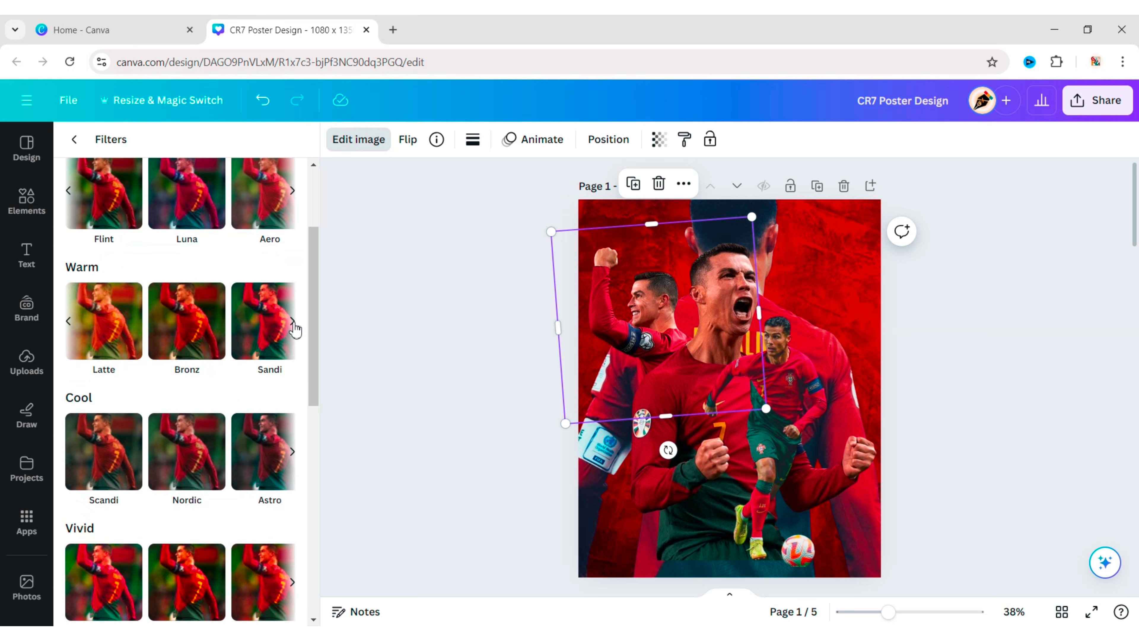
left_click(292, 455)
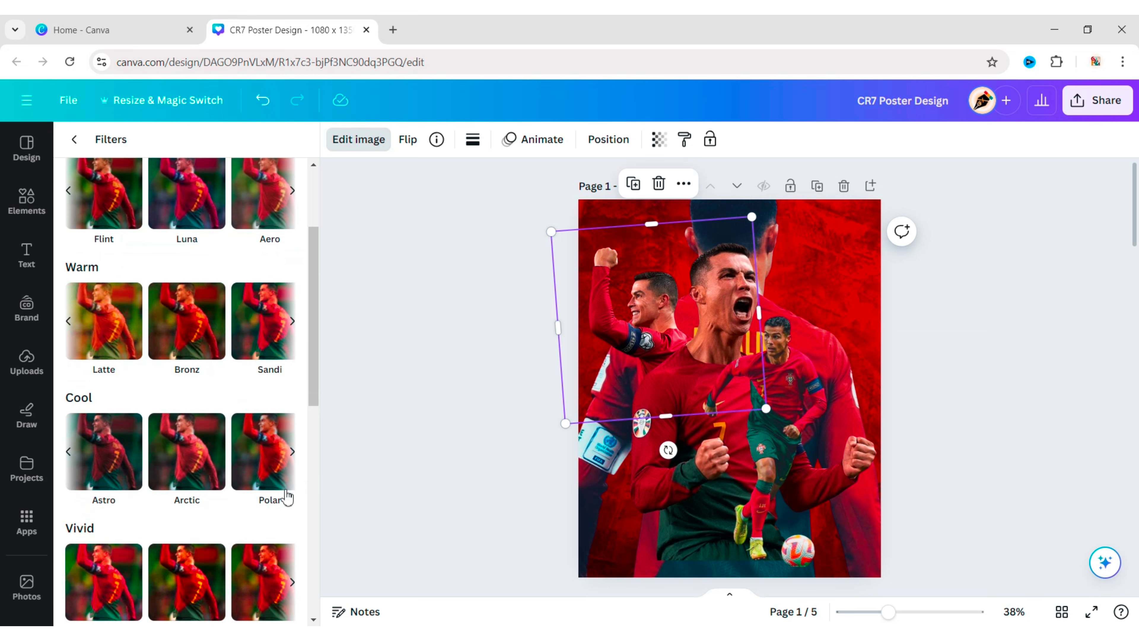
scroll(288, 497, "down", 2)
left_click(293, 379)
scroll(297, 386, "down", 5)
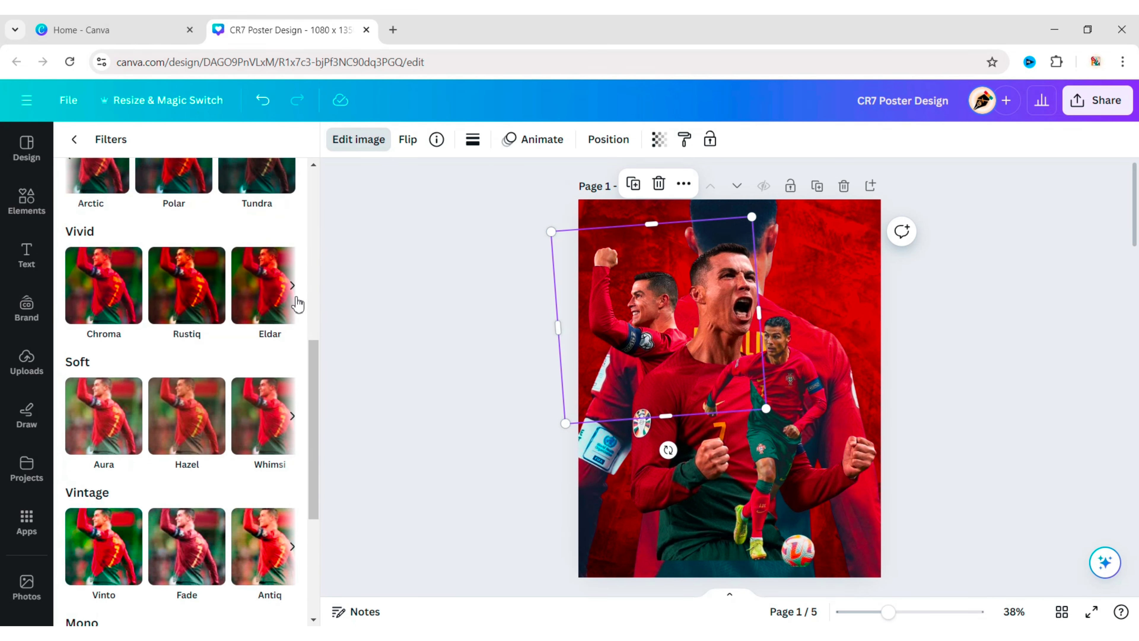
left_click(292, 286)
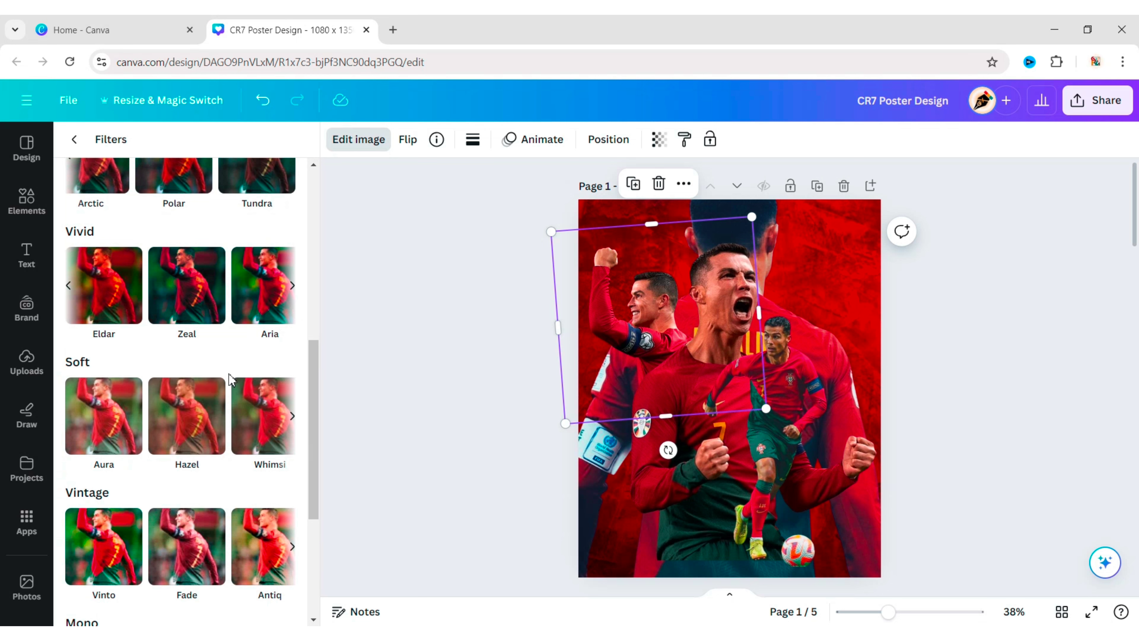
left_click(192, 300)
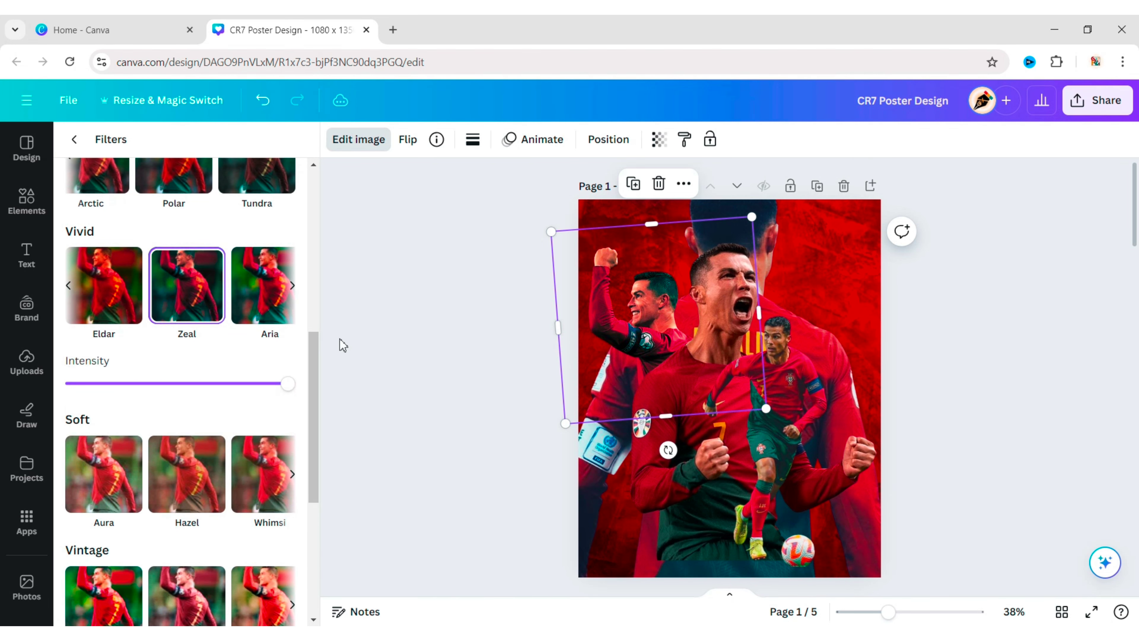
scroll(251, 359, "up", 5)
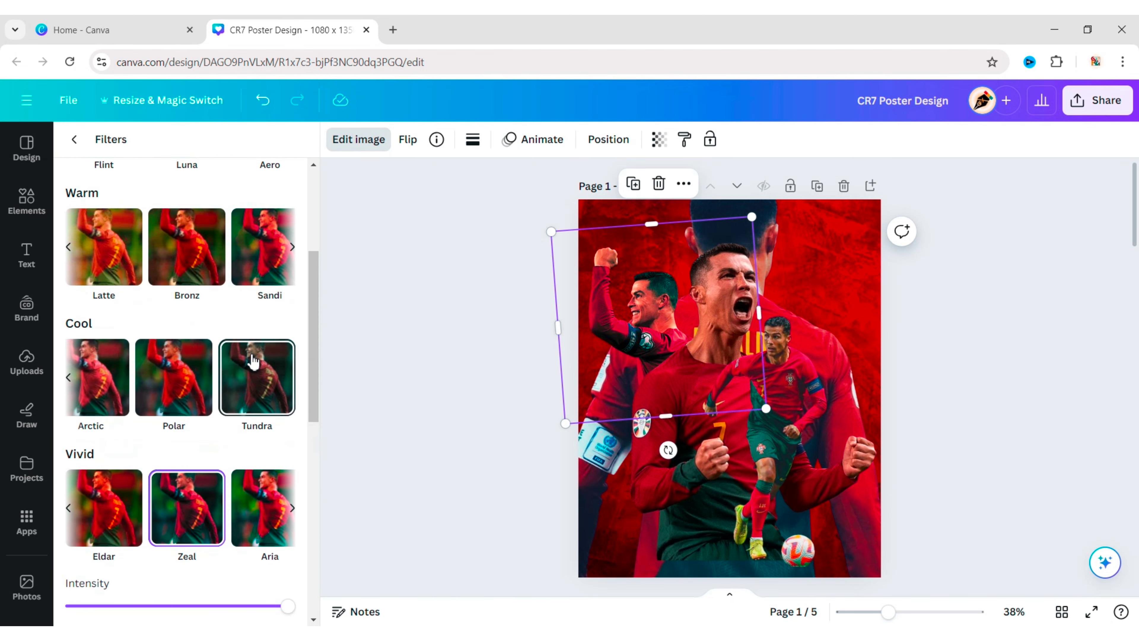
Apply the Zeal filter from the Vivid group to the large shouting player image.
scroll(227, 423, "down", 2)
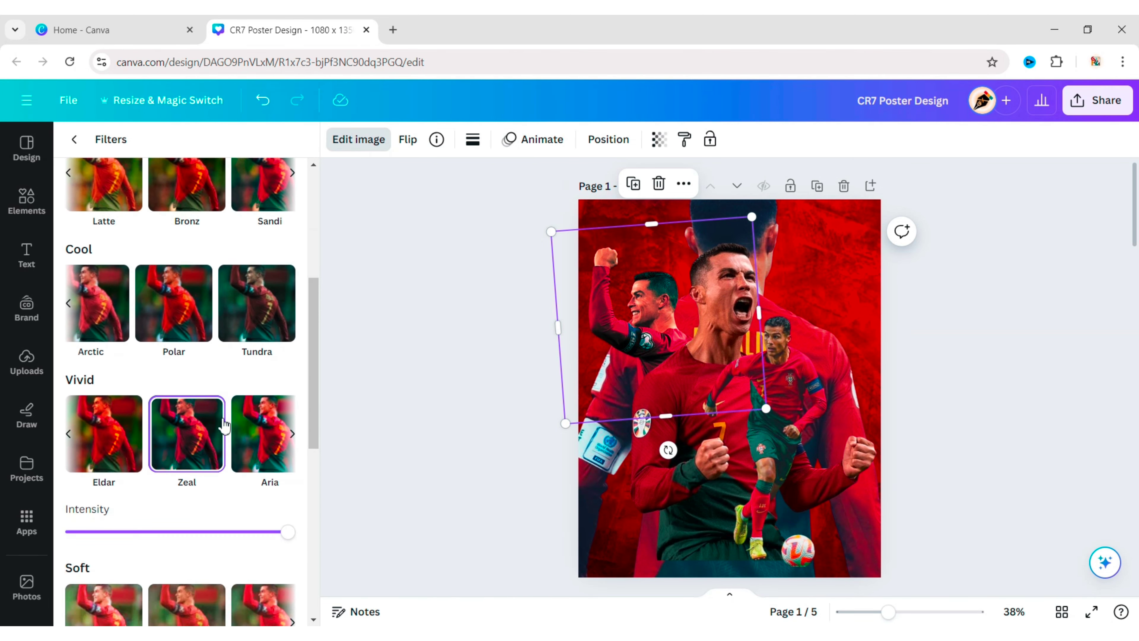
left_click(649, 447)
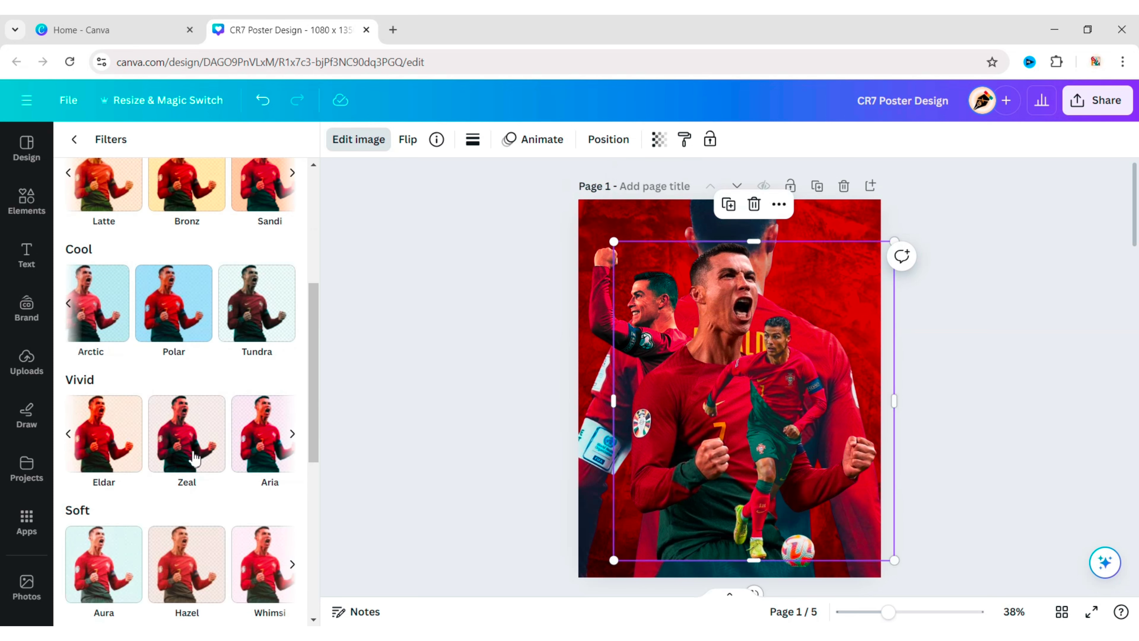
left_click(191, 435)
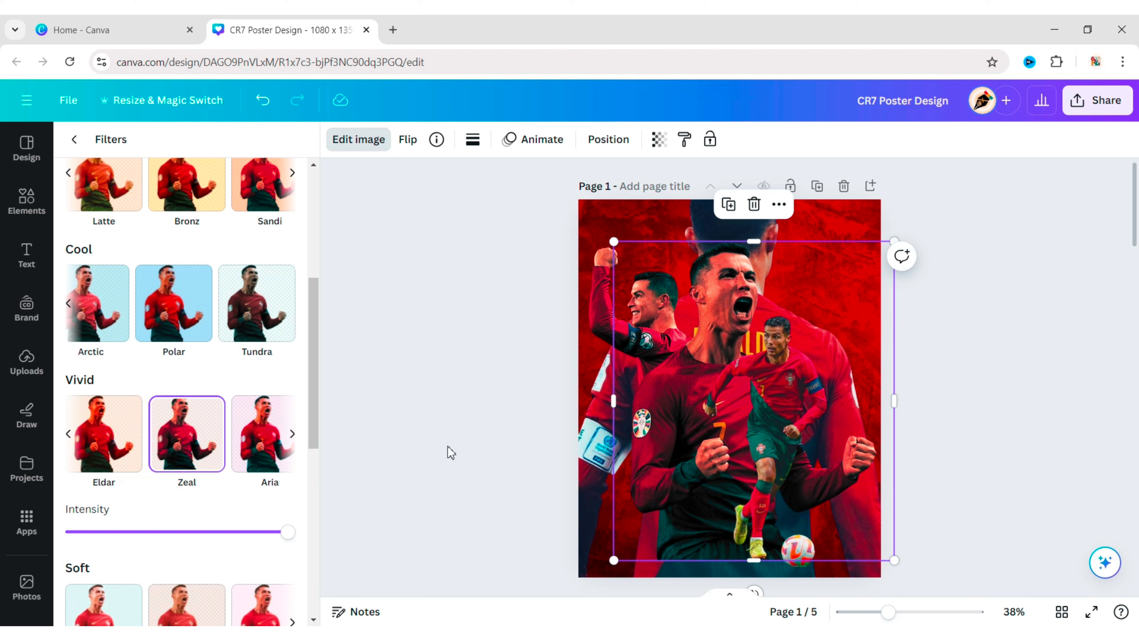
Apply the Chroma filter from the Vivid group to the running player image with the ball.
left_click(769, 432)
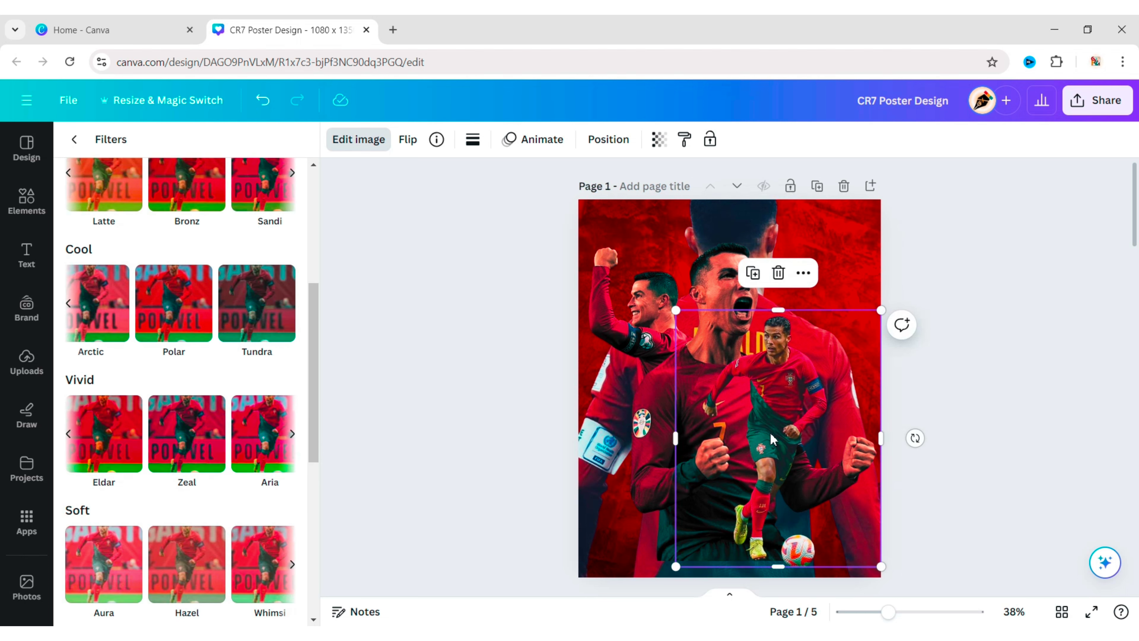
left_click(69, 361)
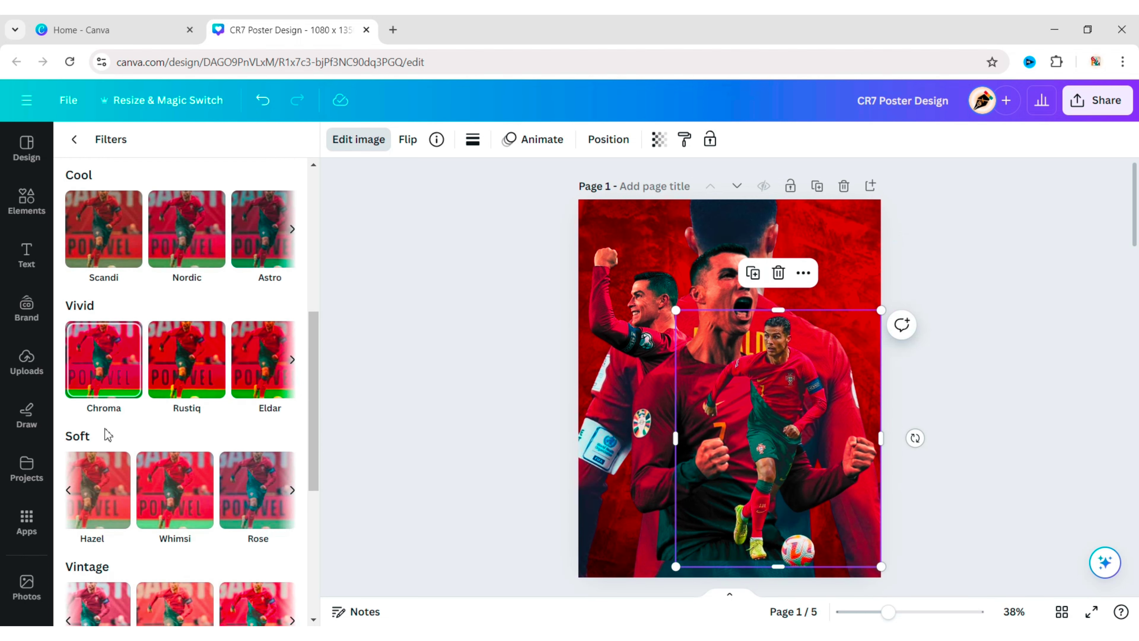
left_click(106, 369)
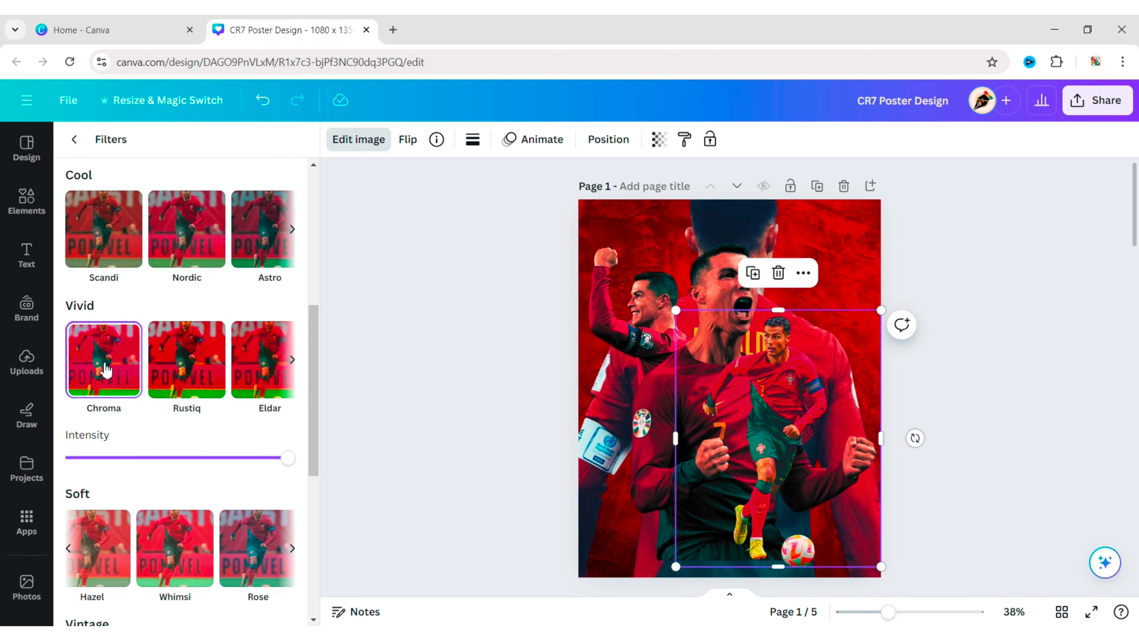
left_click(354, 375)
left_click(265, 379)
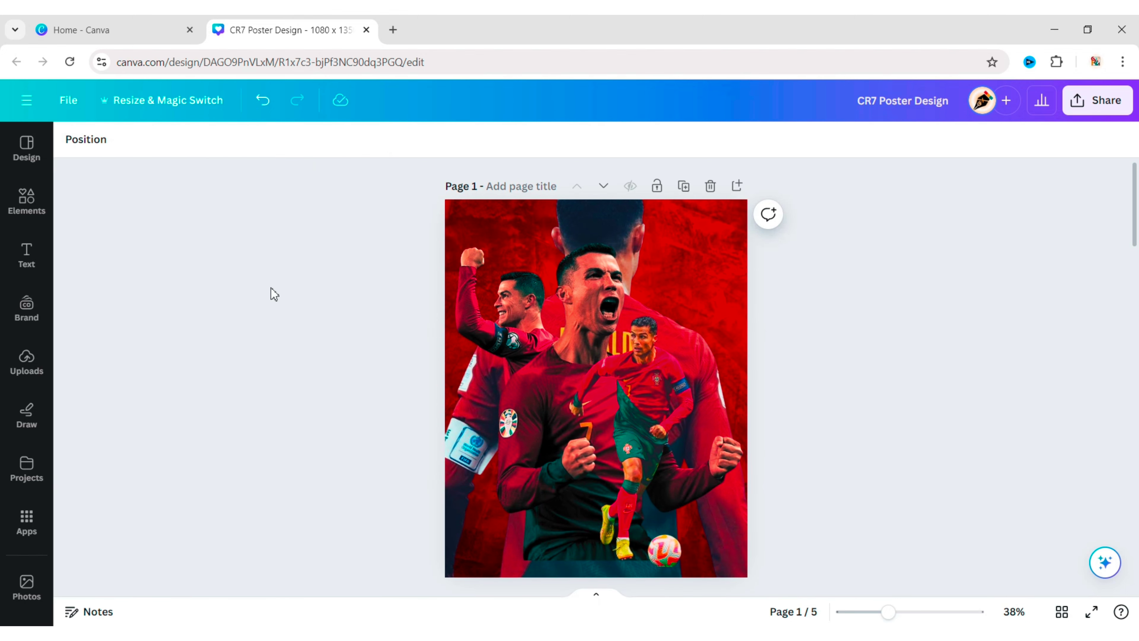
Search the elements for "green mist" and limit the results to graphics.
left_click(26, 201)
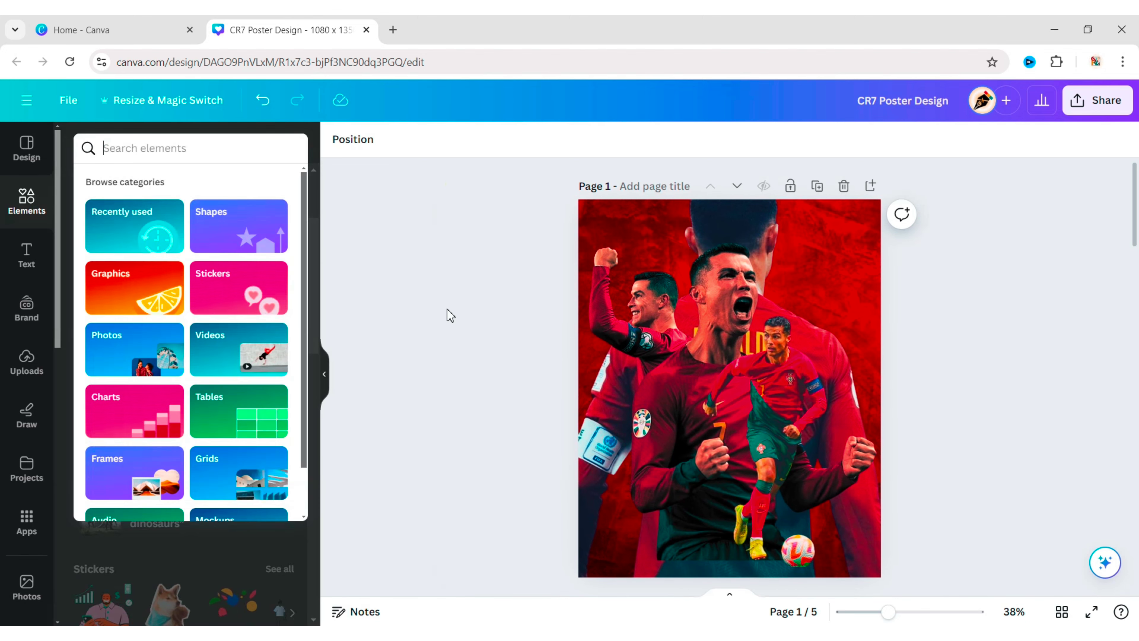
type("green mi")
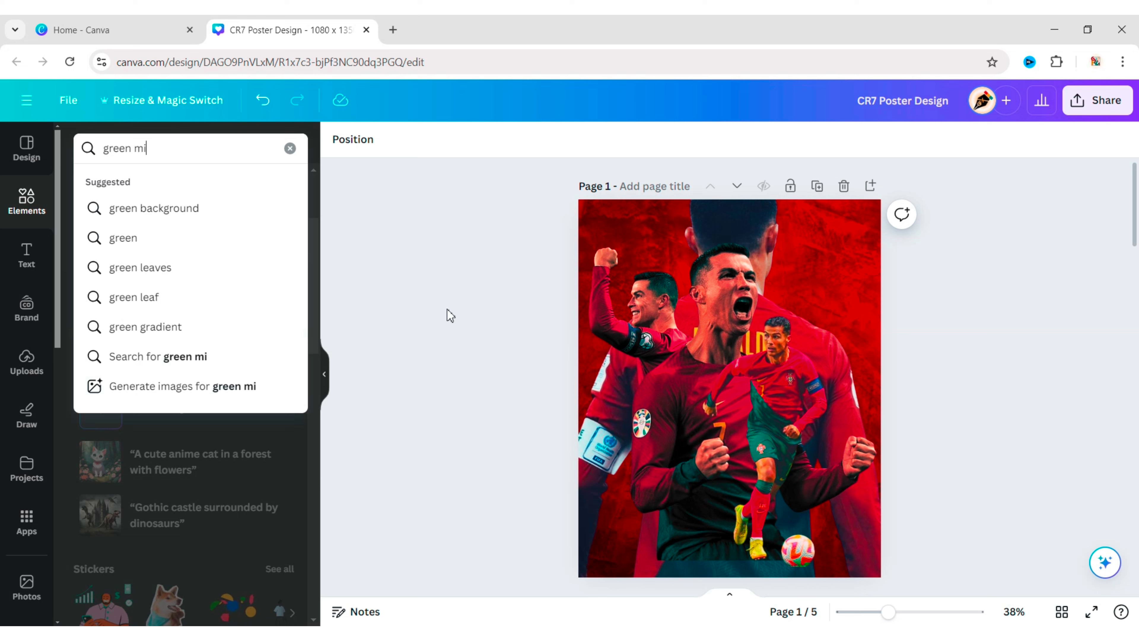
type("st")
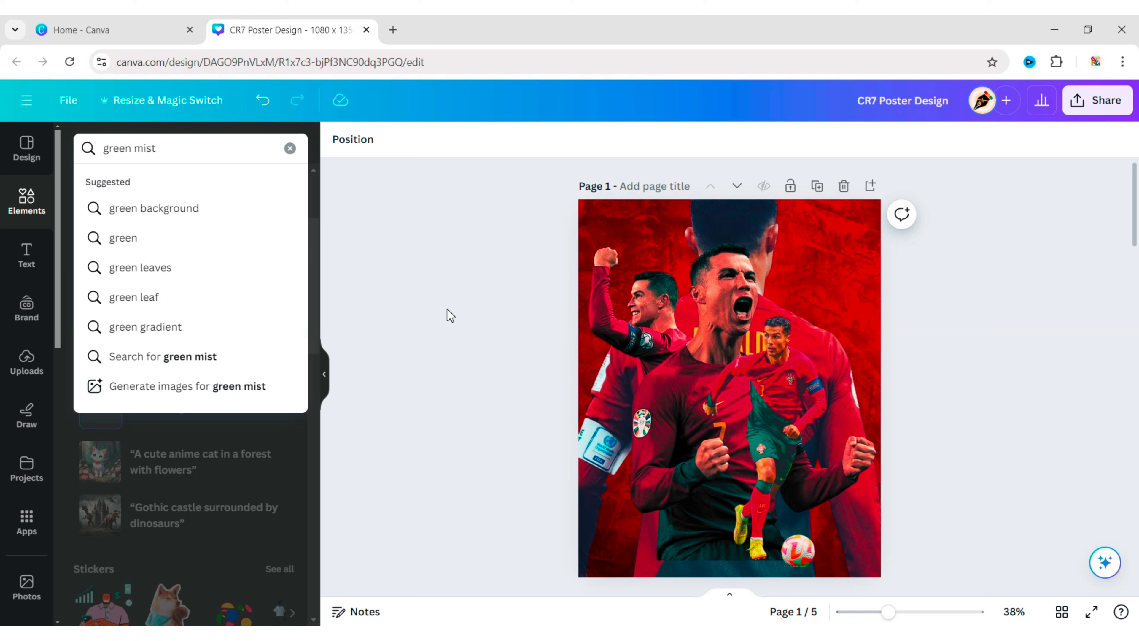
key("Return")
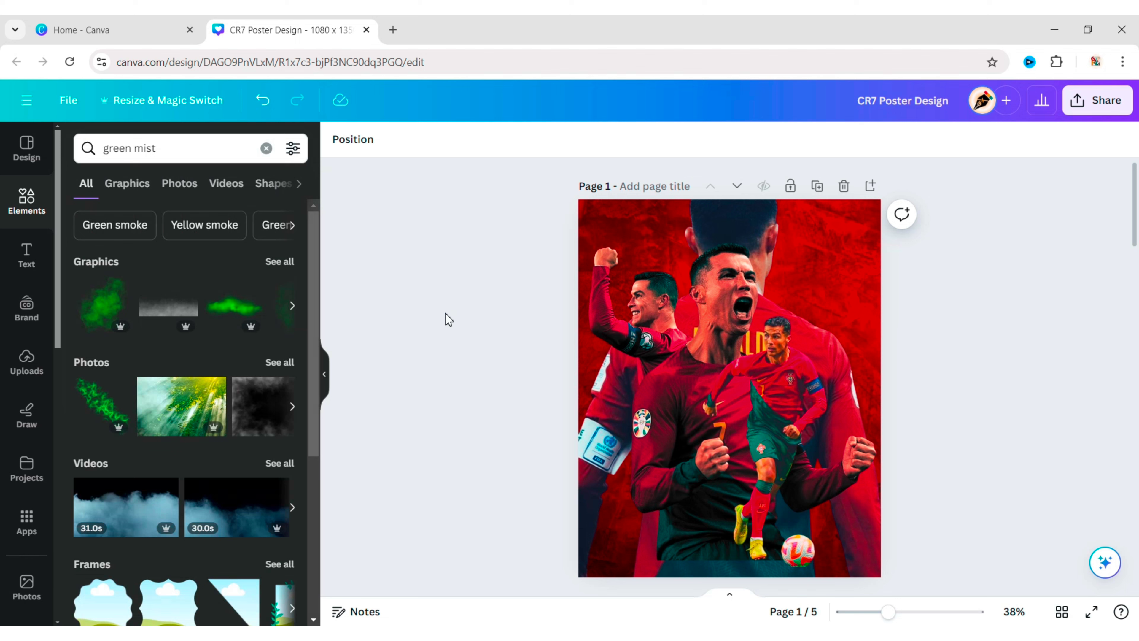
left_click(132, 191)
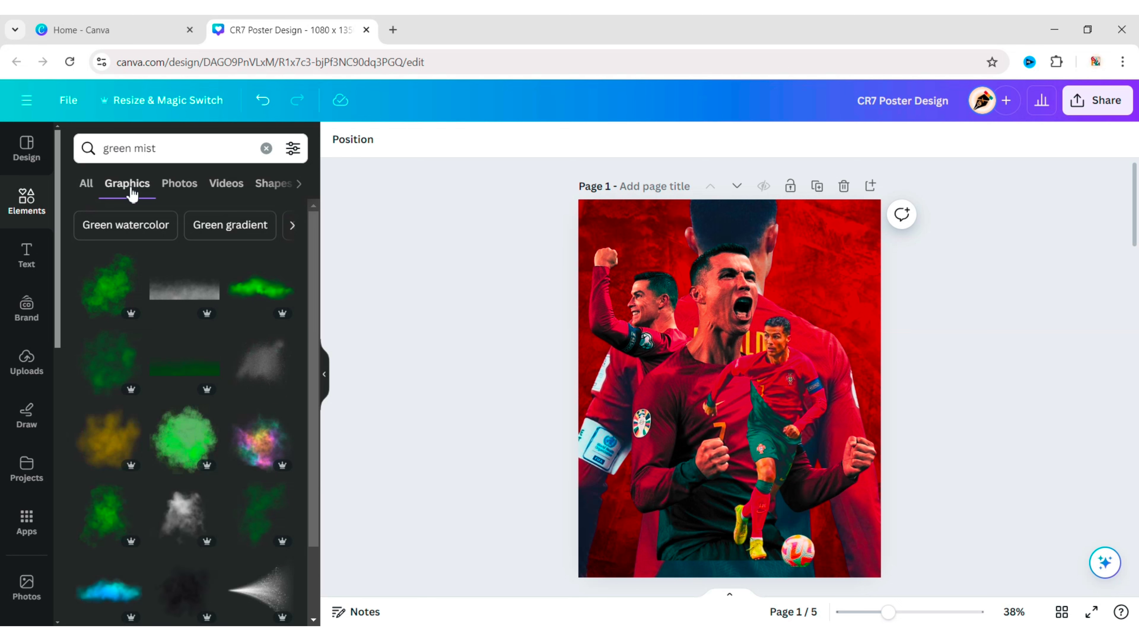
Add the dark green mist graphic to the poster and move it to the lower-left corner of the page.
left_click(271, 511)
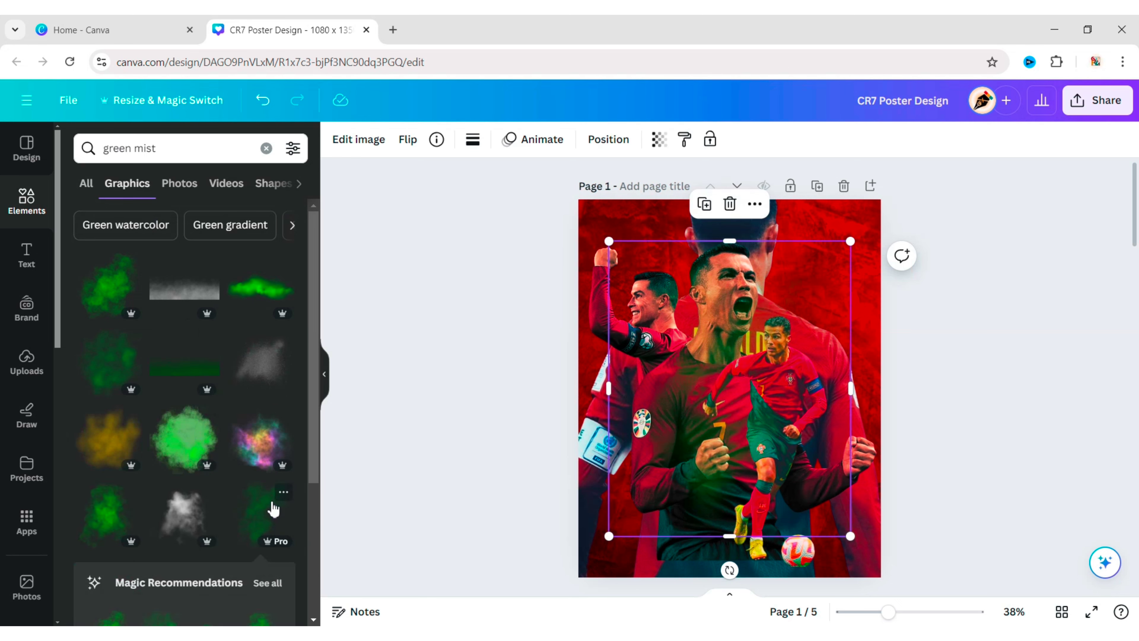
left_click(324, 374)
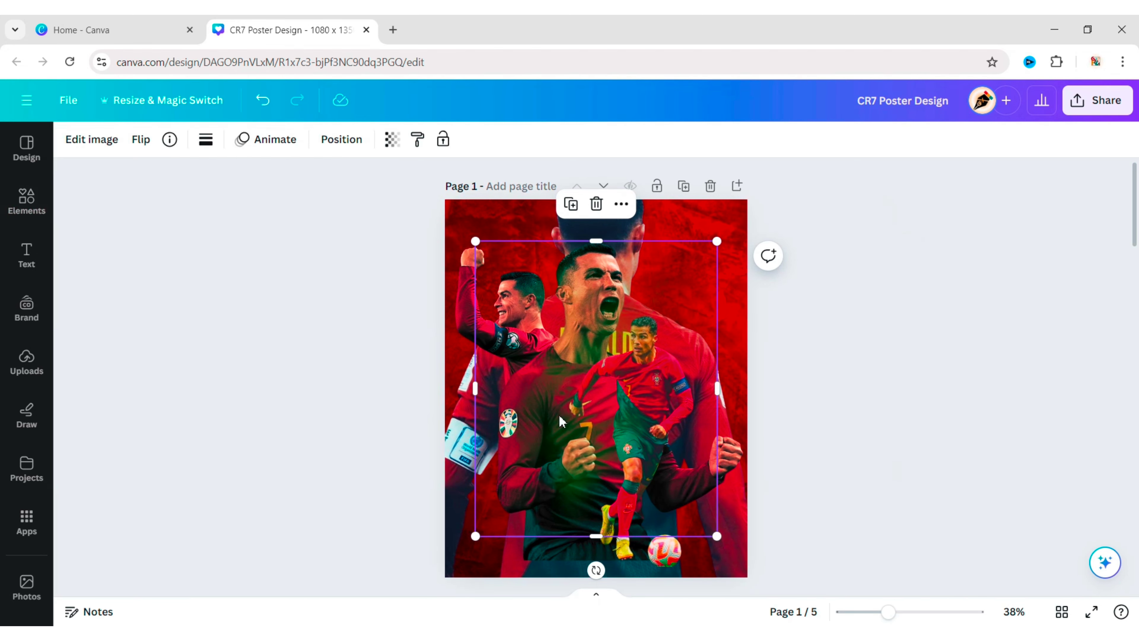
left_click_drag(585, 402, 545, 444)
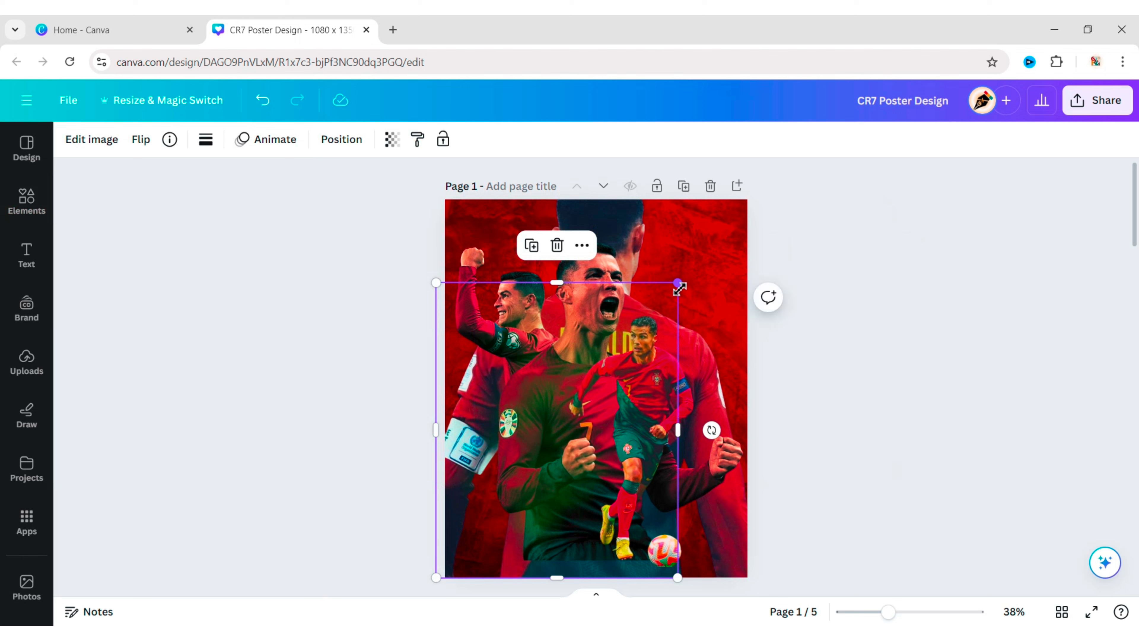
Enlarge the green mist to about 1,107 by 1,350 px and place a duplicate of it shifted toward the poster's right side.
left_click_drag(678, 283, 746, 199)
left_click(746, 200)
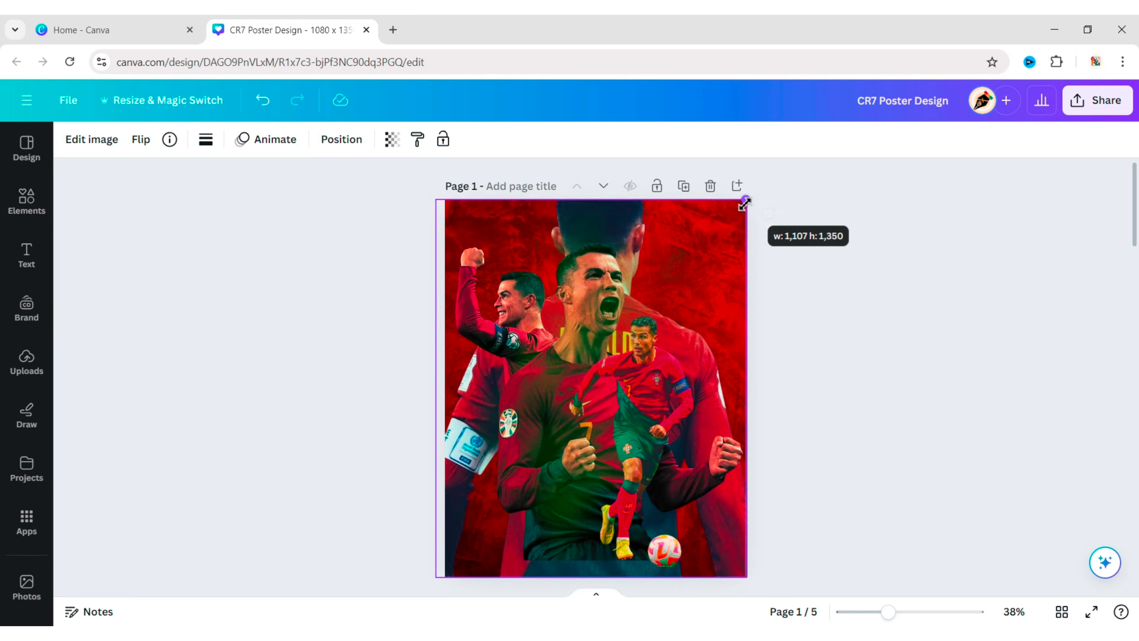
left_click_drag(675, 317, 633, 455)
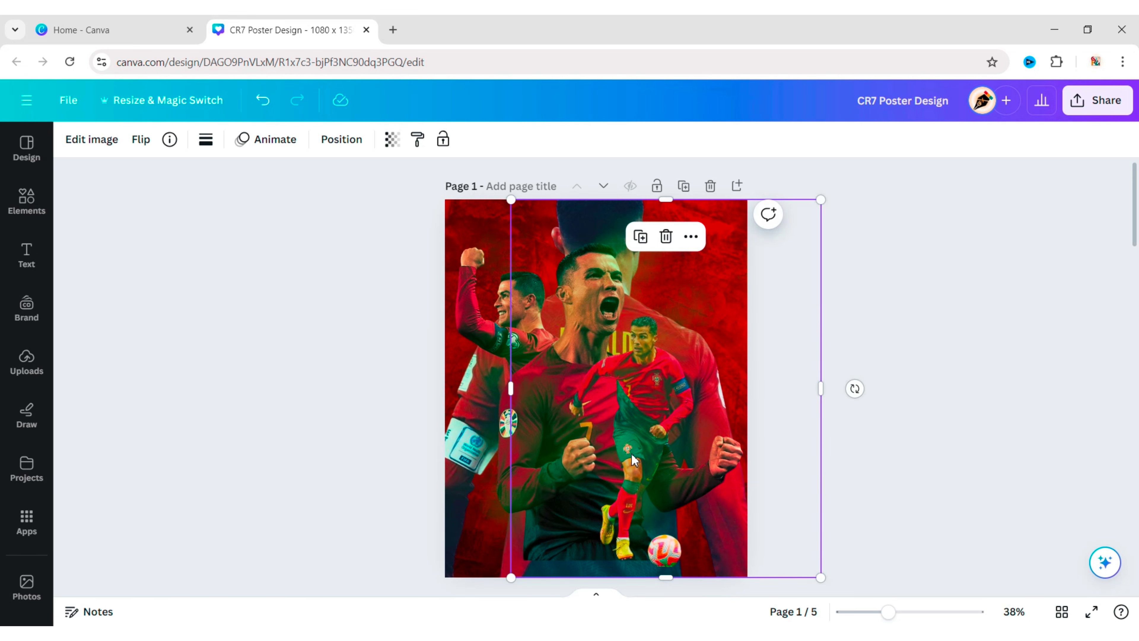
Bring the running player image to the front, above both green mist layers.
left_click(343, 140)
left_click(264, 153)
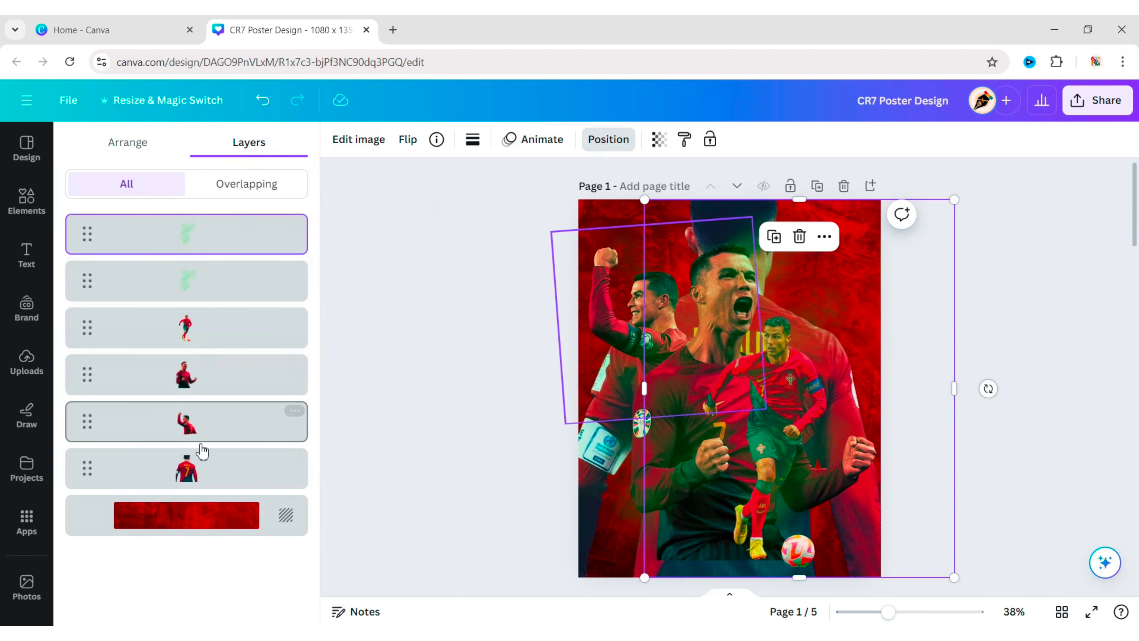
left_click(229, 332)
left_click(157, 157)
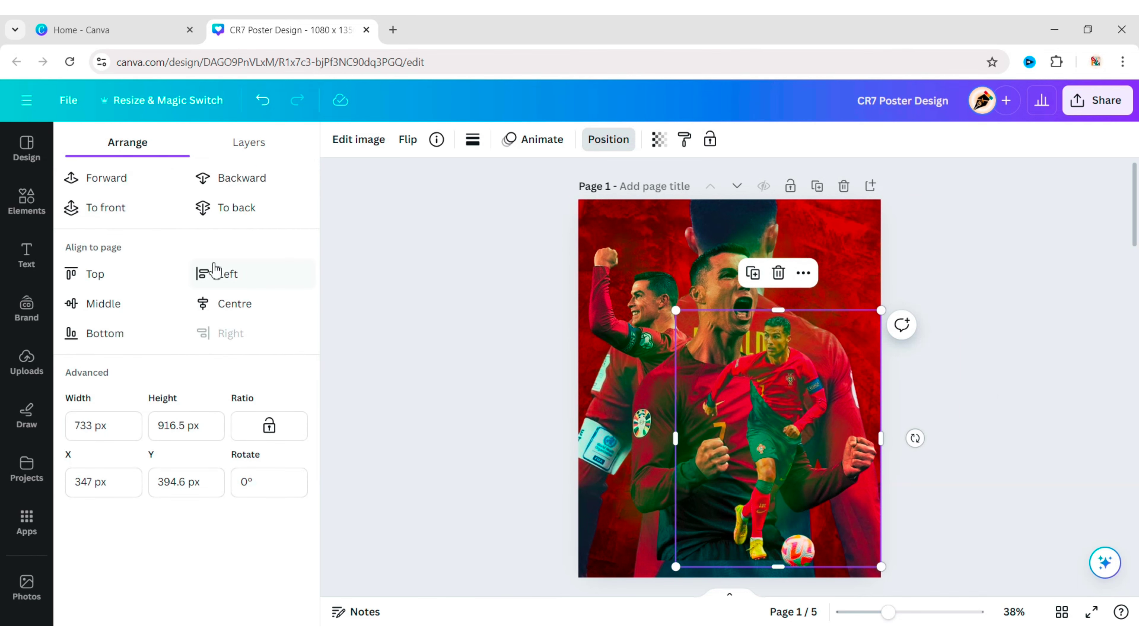
left_click(97, 206)
left_click(270, 331)
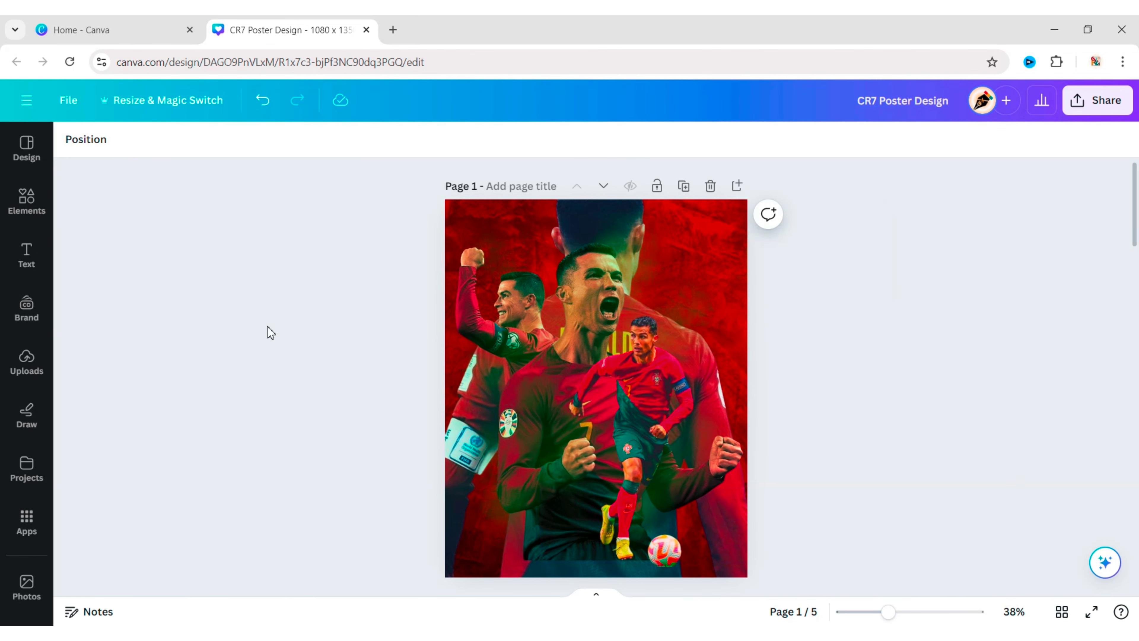
Select the large back-view player's layer and set its transparency to 61.
left_click(605, 260)
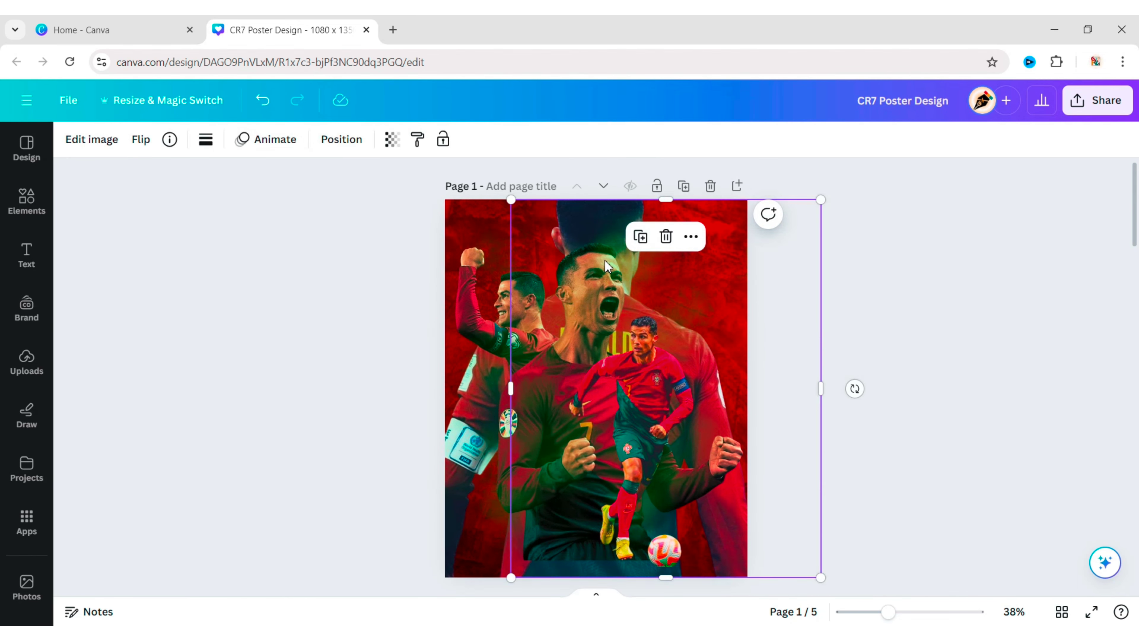
left_click(338, 143)
left_click(256, 143)
left_click(212, 462)
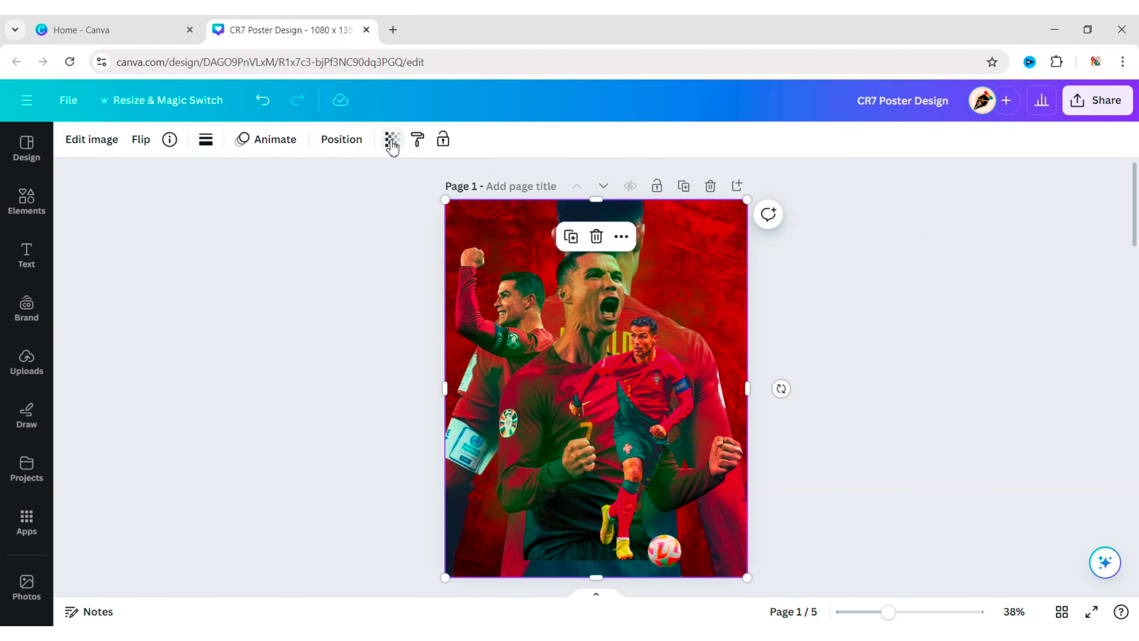
left_click(391, 140)
left_click_drag(345, 207, 313, 206)
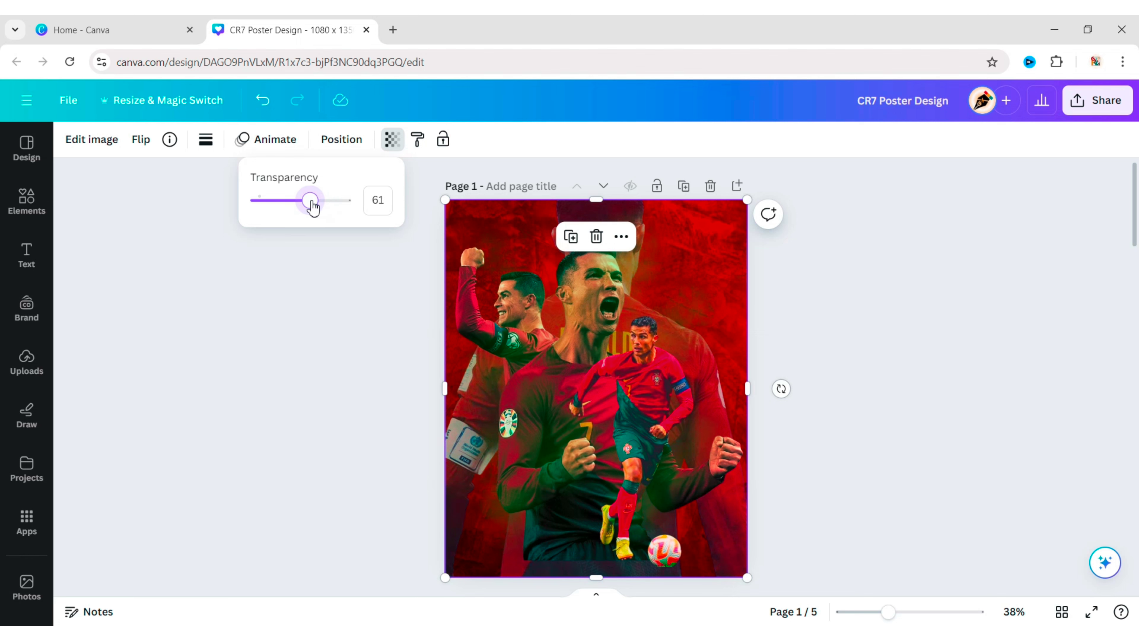
left_click(288, 325)
left_click(288, 325)
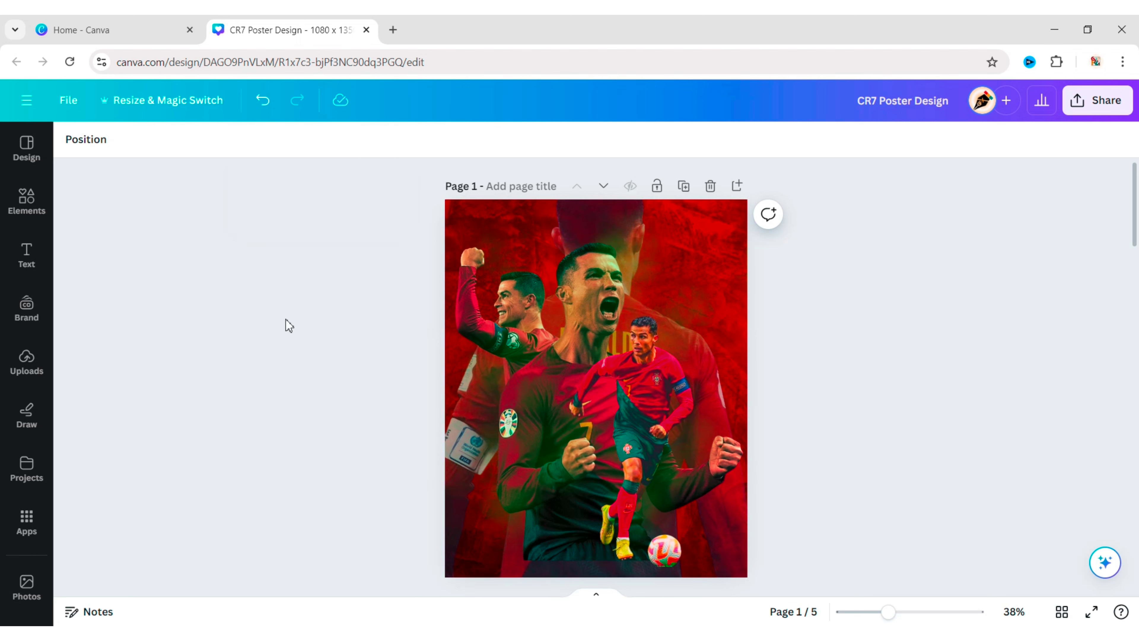
Search the elements for "shadow" and limit the results to graphics.
left_click(28, 199)
left_click(266, 148)
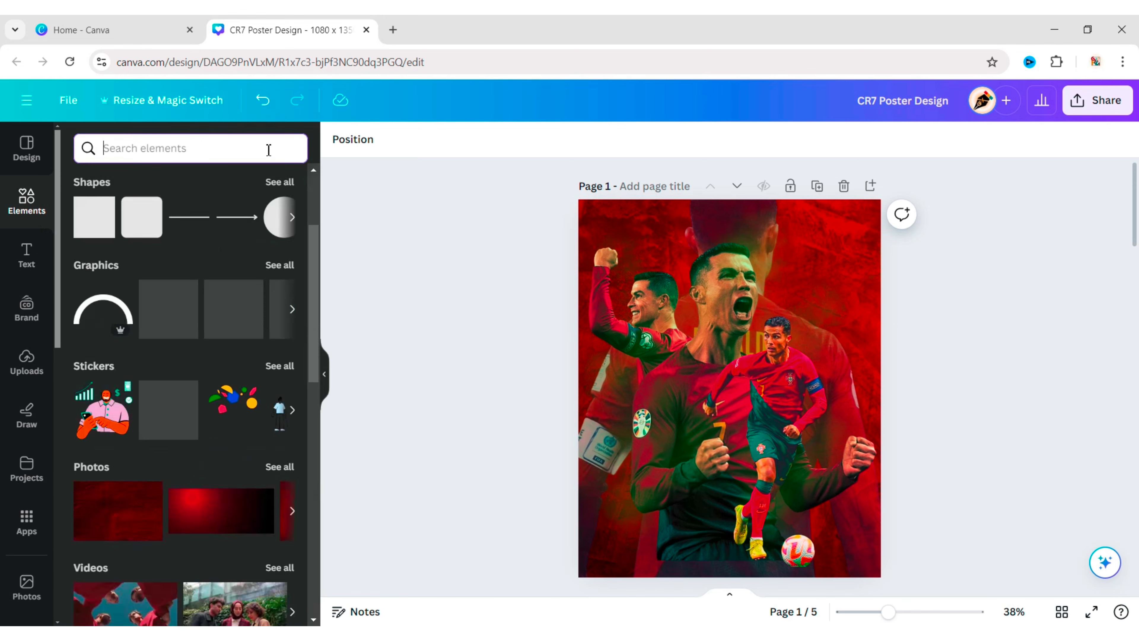
type("shado")
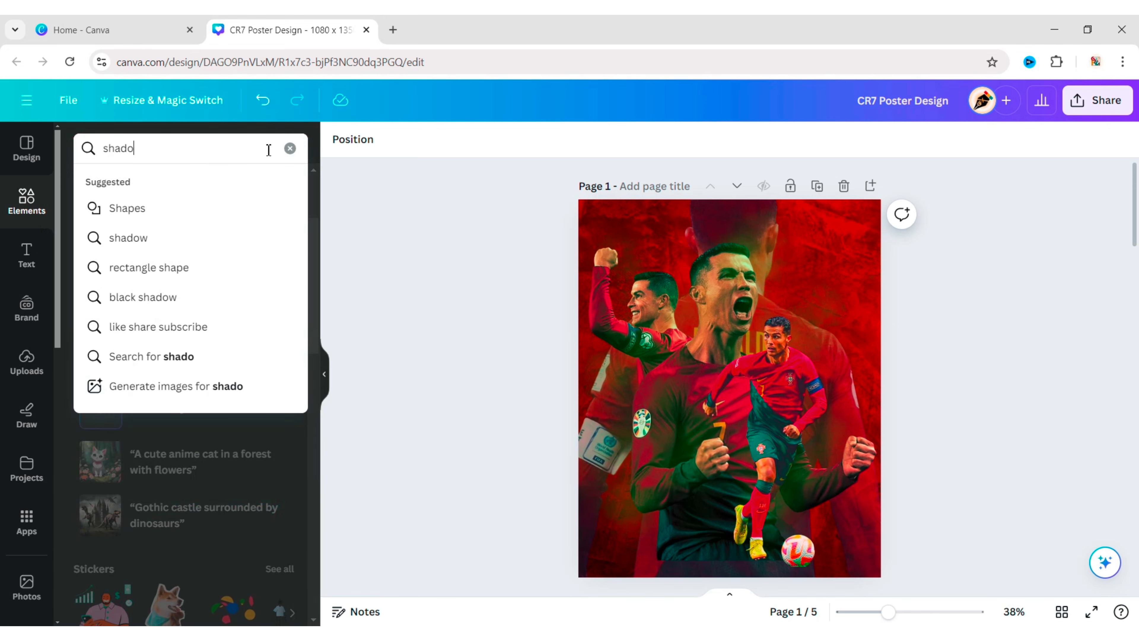
type("w")
left_click(182, 207)
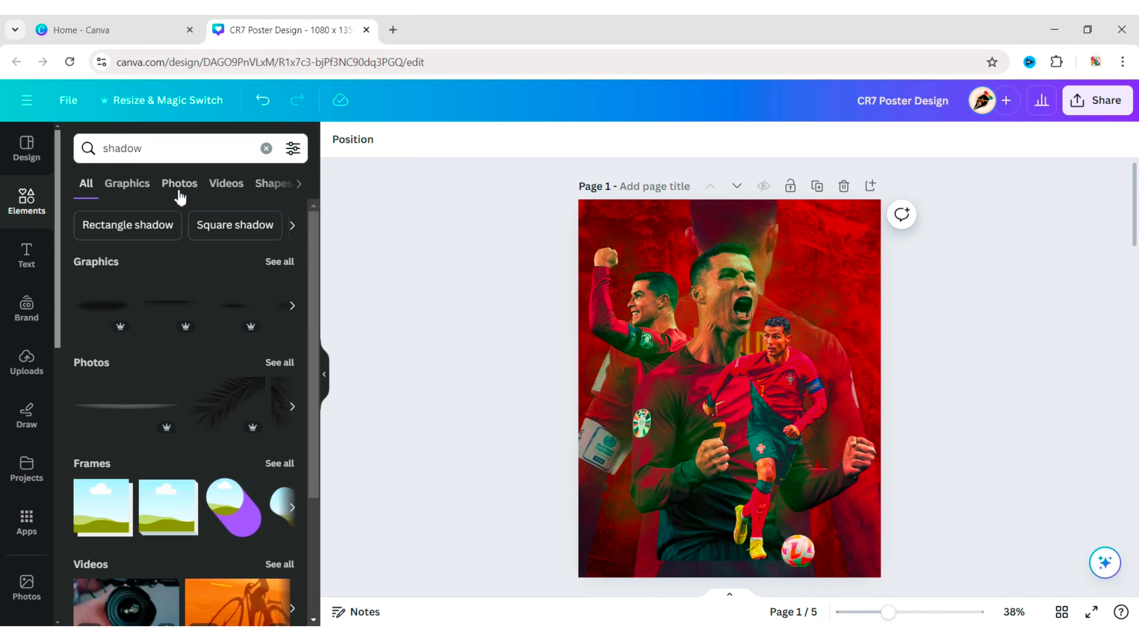
left_click(128, 183)
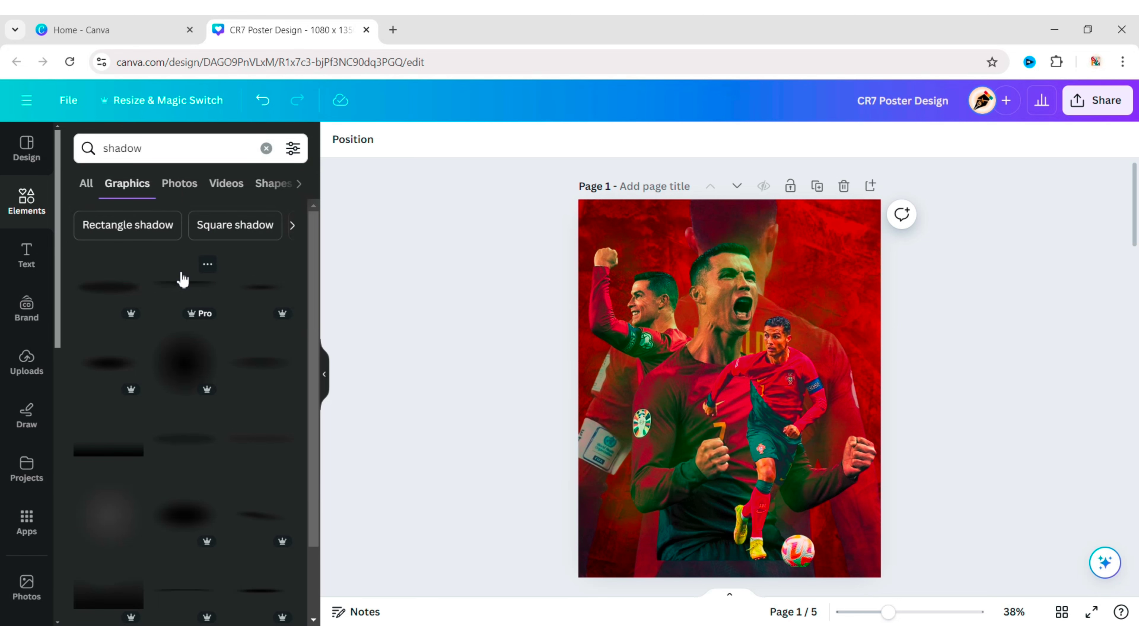
Add the black gradient shadow graphic and move it down to the poster's bottom edge.
left_click(113, 453)
left_click(325, 375)
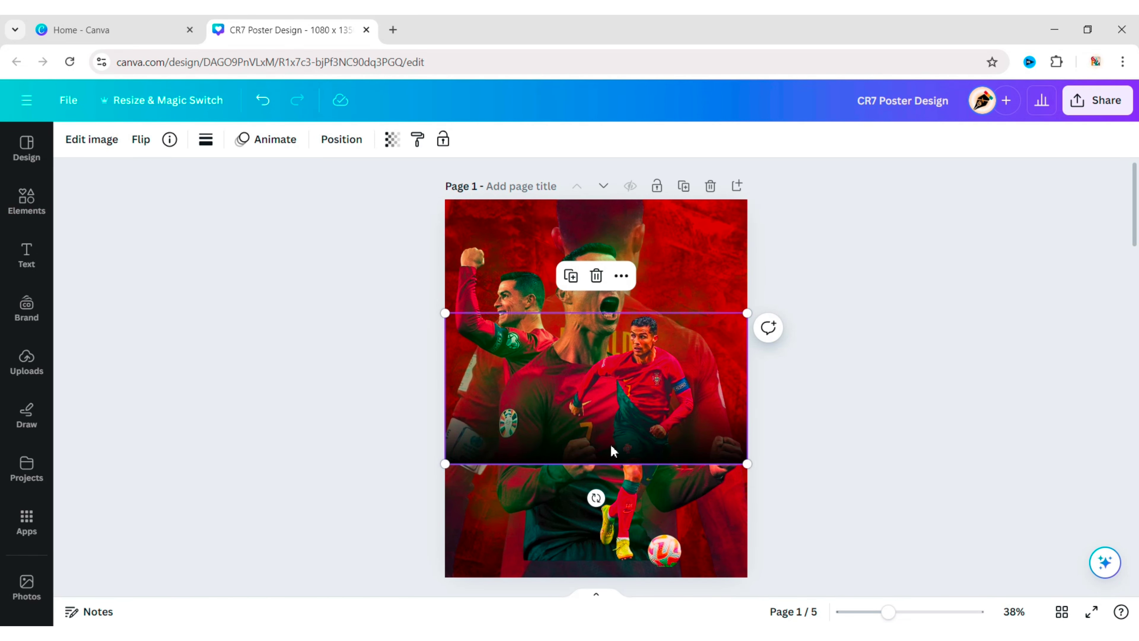
left_click_drag(611, 446, 612, 561)
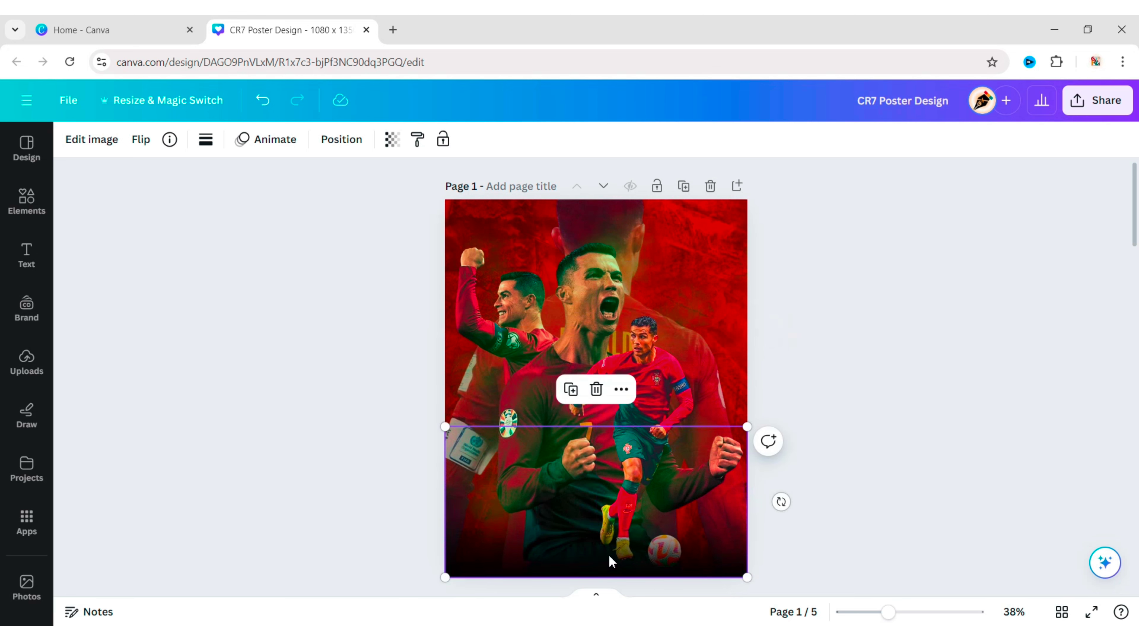
left_click(314, 434)
Add a heading to the poster with the text "CR7".
left_click(26, 254)
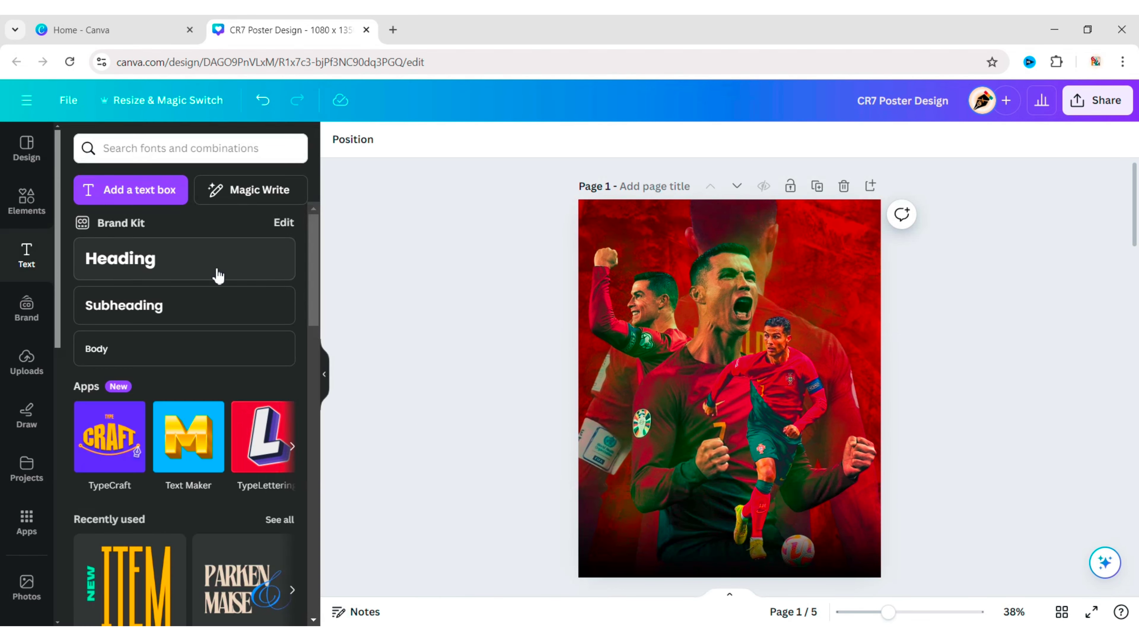
left_click(211, 264)
left_click(324, 373)
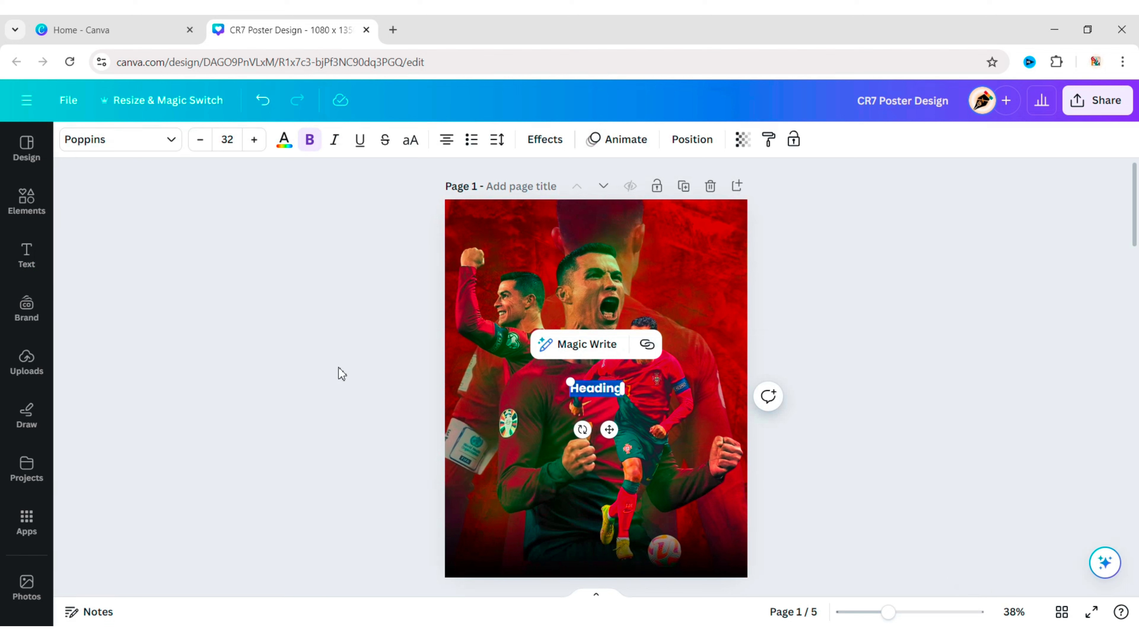
type("CR")
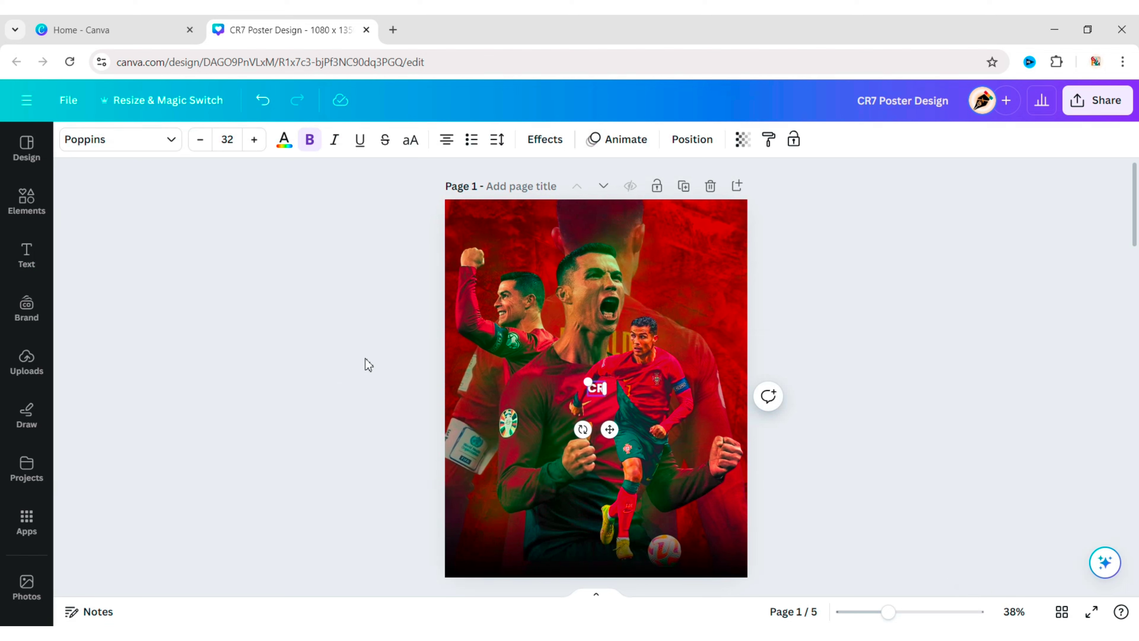
type("7")
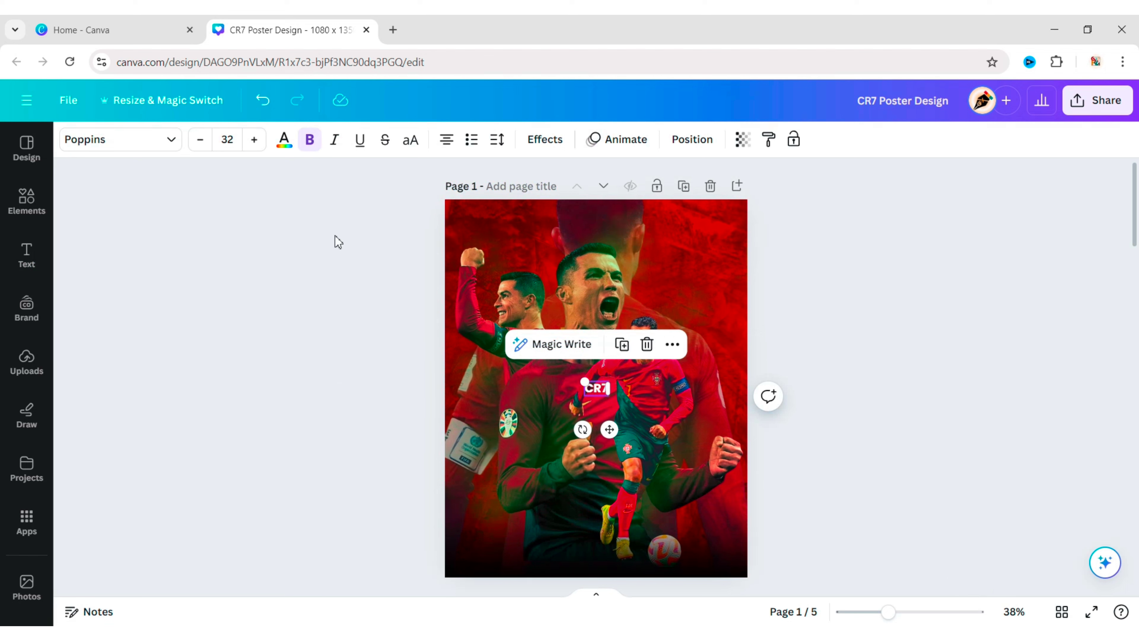
Set the CR7 heading's font size to 100 and its font to Aerospace bold.
left_click(228, 142)
type("160")
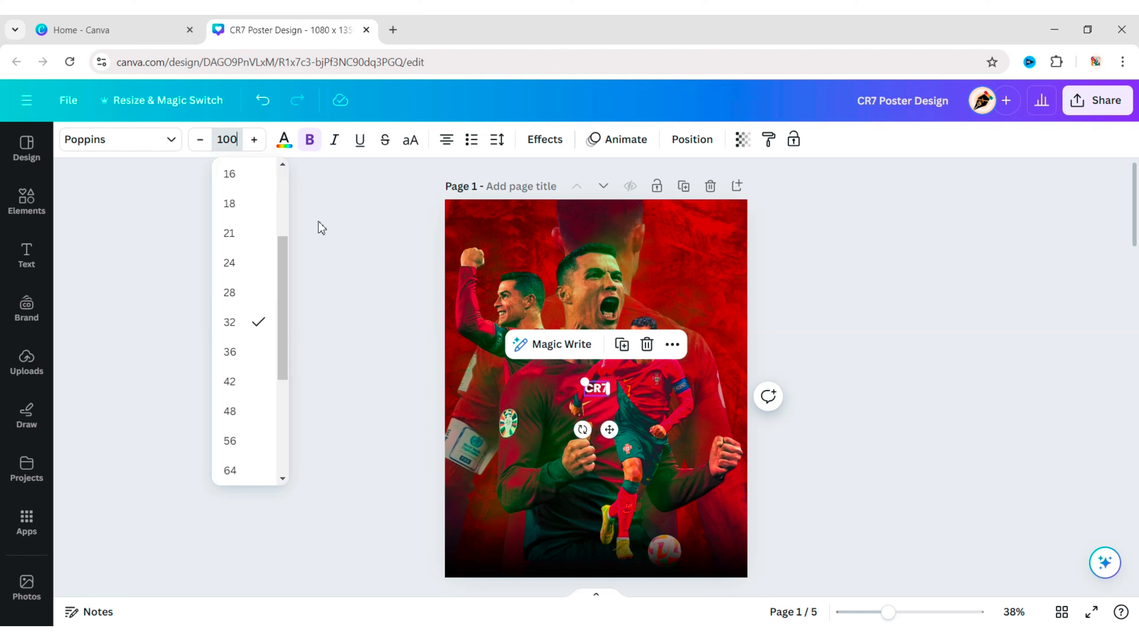
key("Return")
left_click(173, 142)
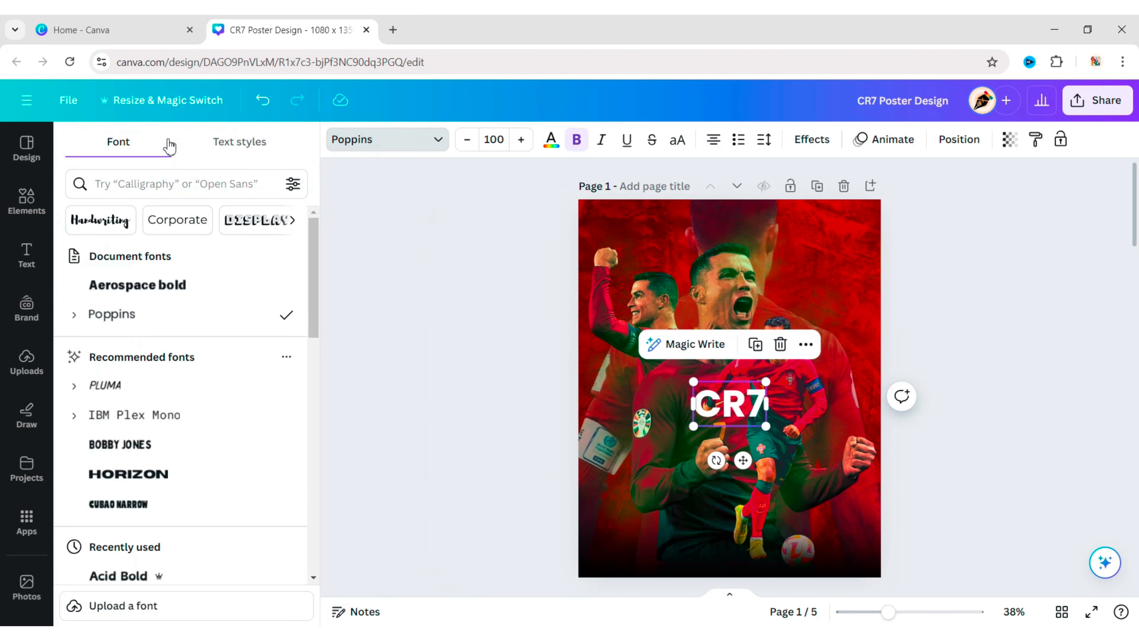
left_click(183, 283)
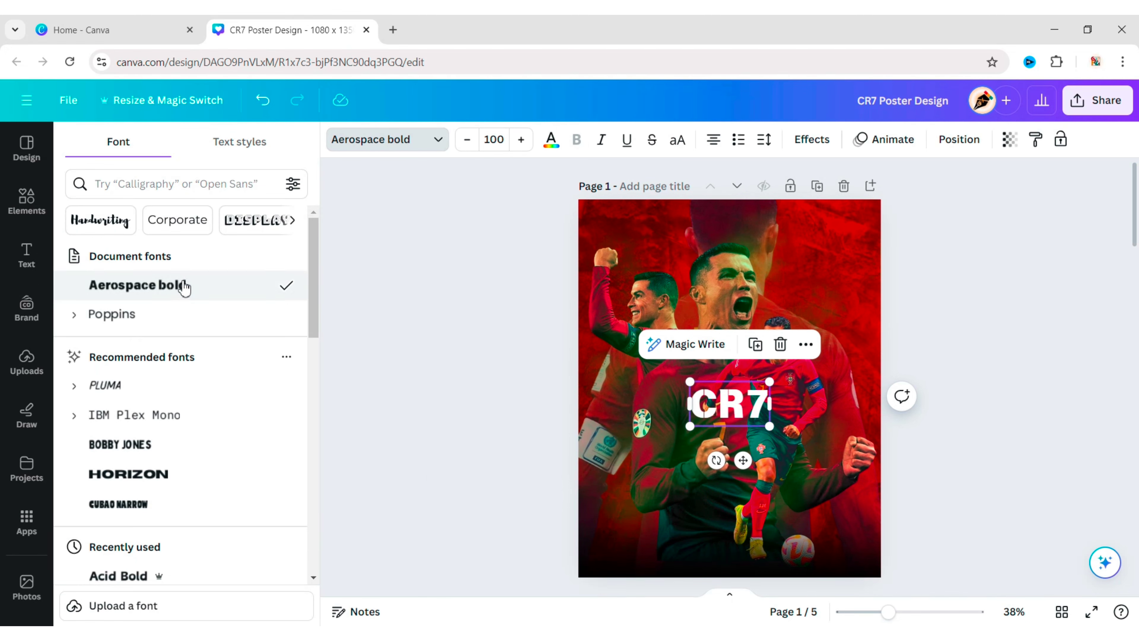
key("Escape")
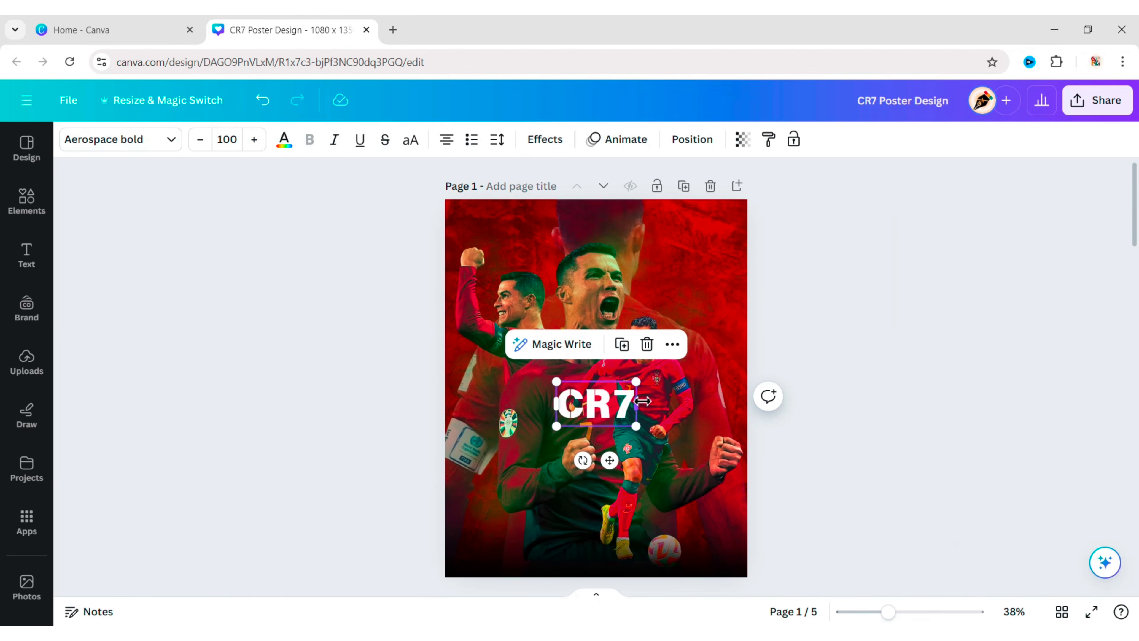
Stack the CR7 letters vertically in the poster's upper-right corner and set the line spacing to 1.1.
left_click_drag(634, 403, 707, 277)
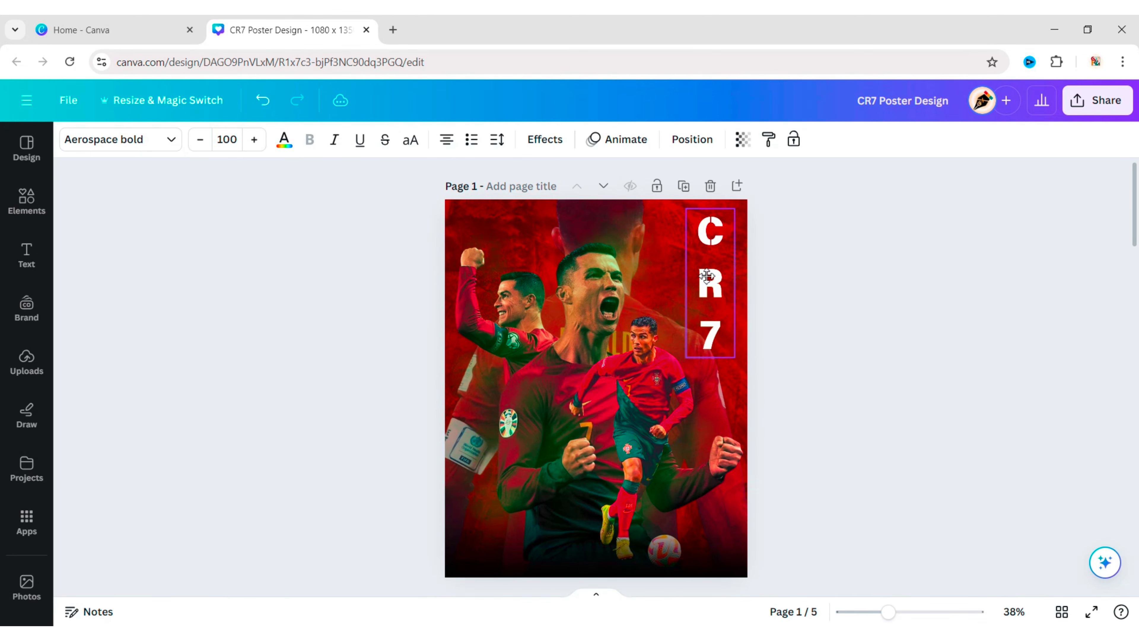
left_click(497, 140)
left_click_drag(565, 252, 546, 258)
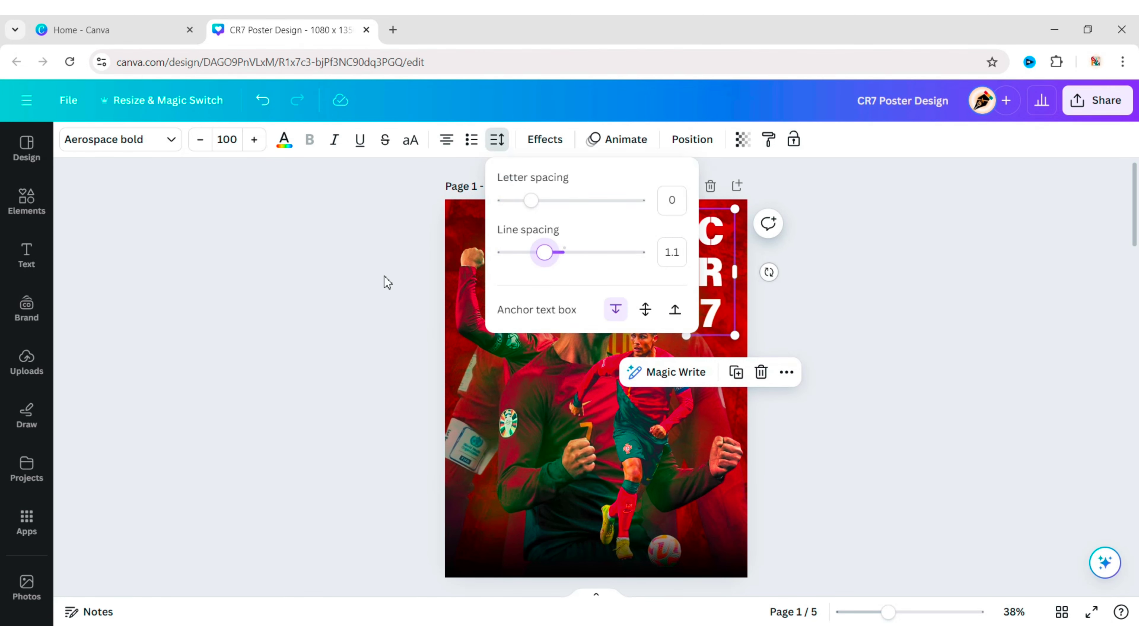
left_click(377, 282)
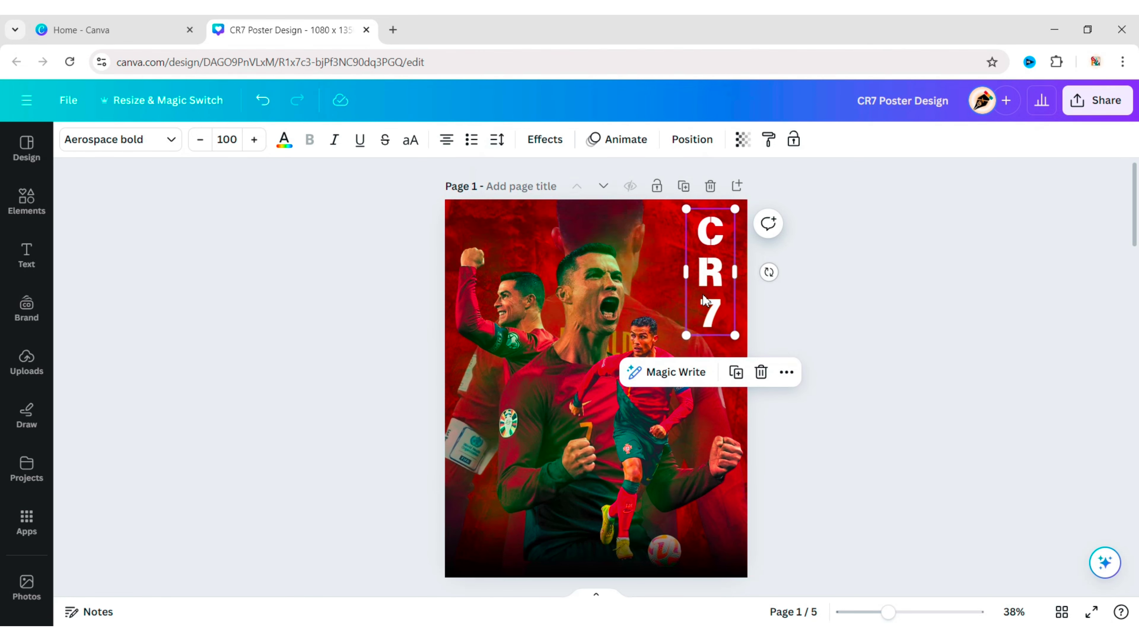
Set the vertical CR7 heading's font size to 110 and shift it closer to the poster's upper-right corner.
left_click(234, 140)
left_click(234, 140)
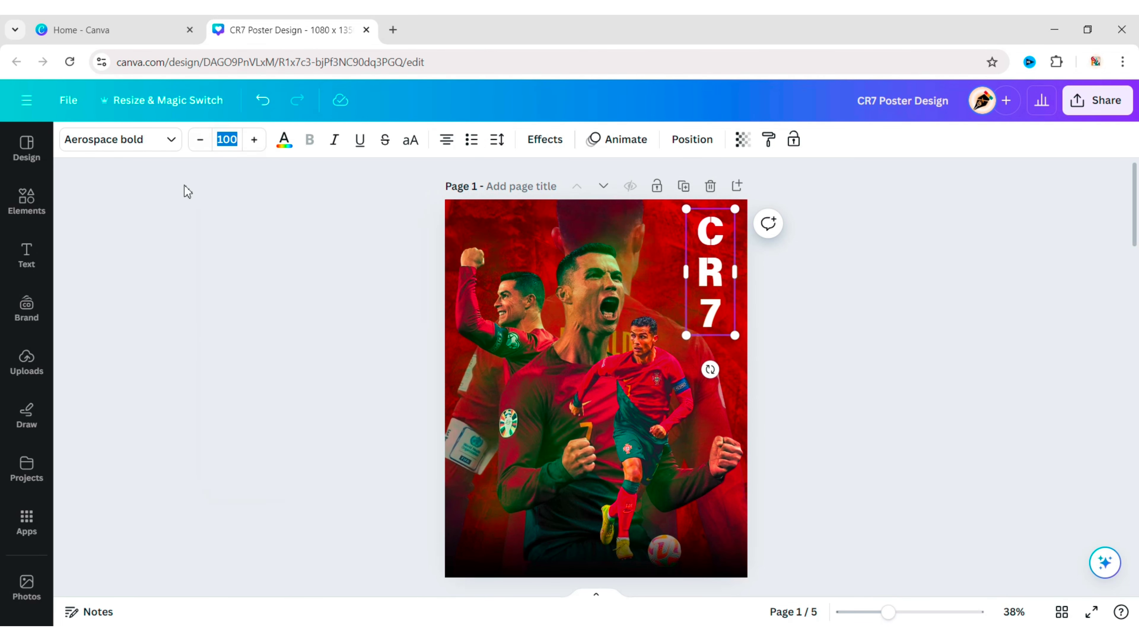
type("110")
left_click_drag(715, 287, 715, 282)
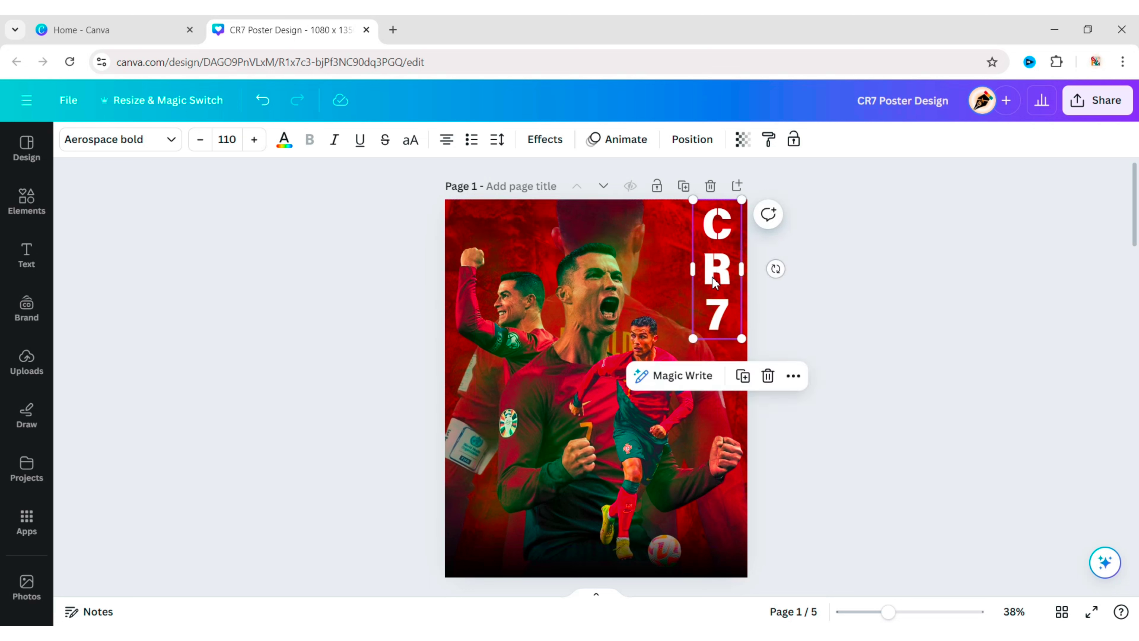
Set the CR7 heading's transparency to 61.
left_click(743, 139)
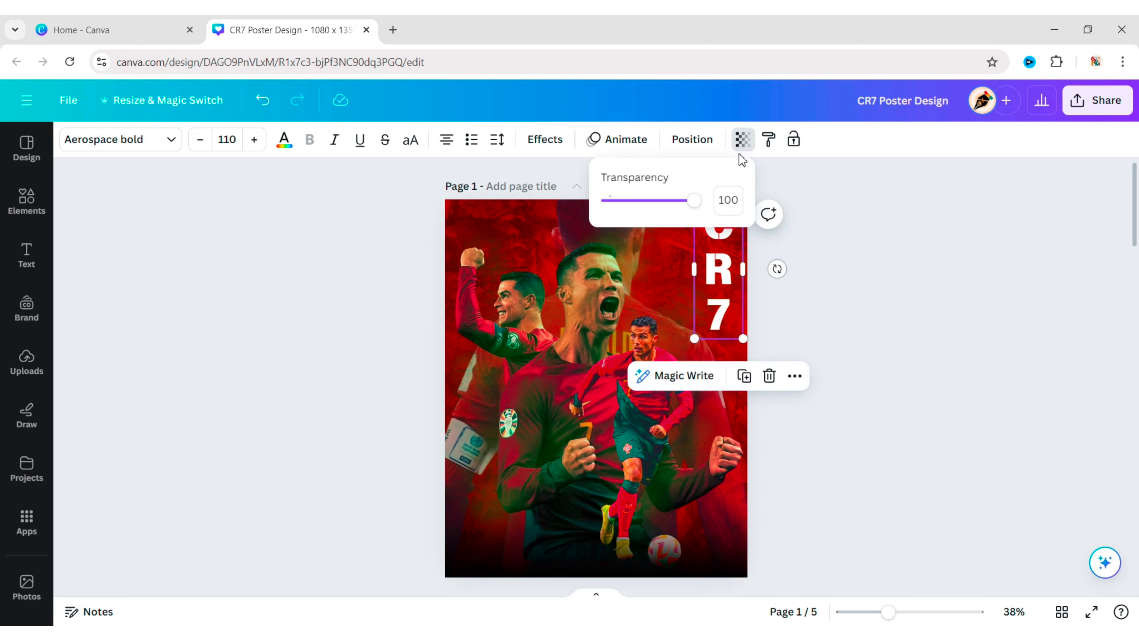
left_click_drag(697, 203, 663, 218)
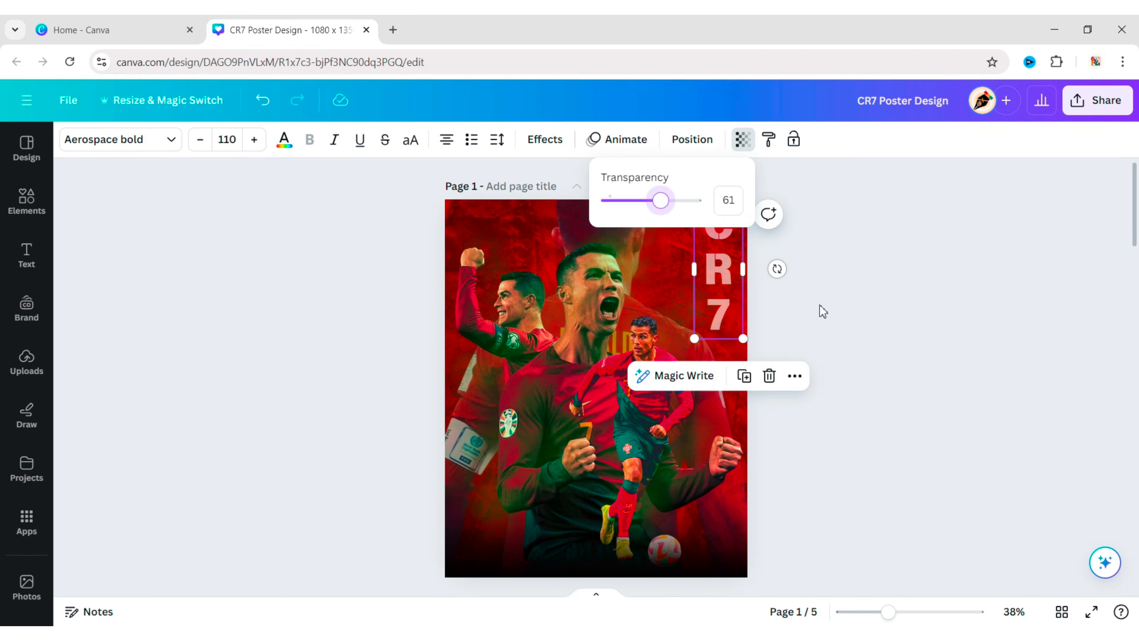
left_click(825, 297)
left_click(827, 292)
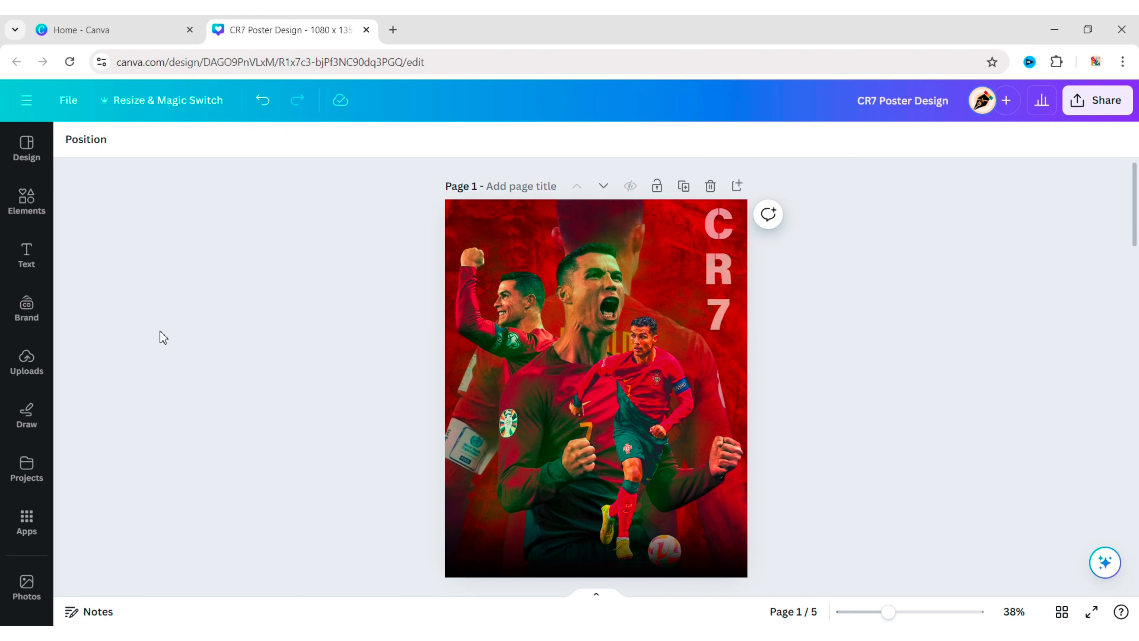
Add the uploaded signature image to the poster and remove its background.
left_click(30, 372)
left_click(148, 366)
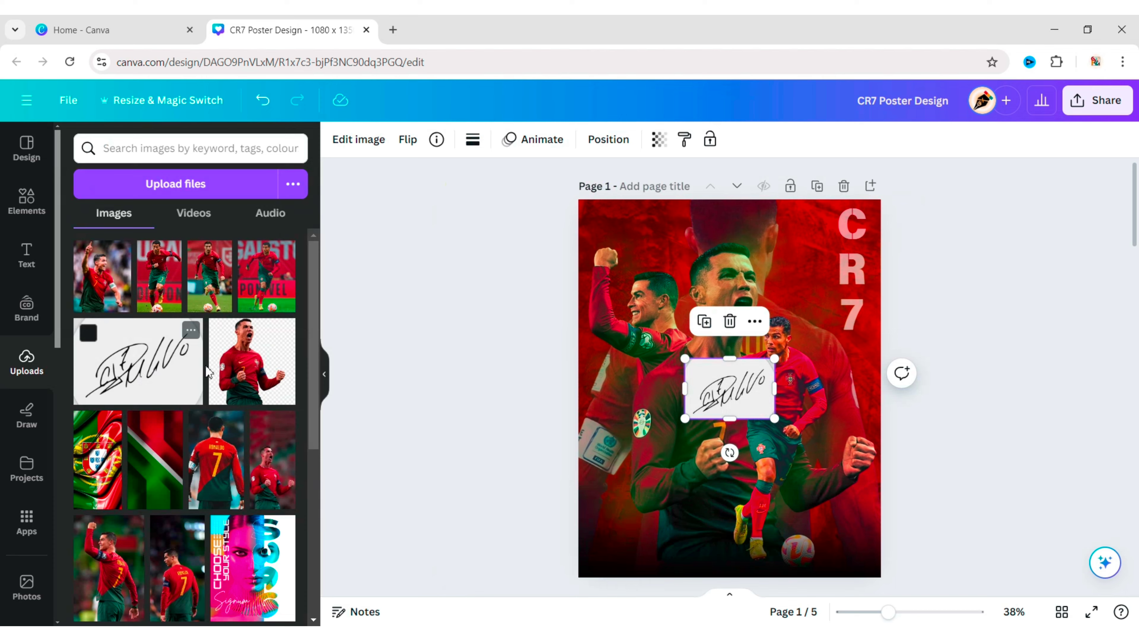
left_click(324, 377)
left_click(92, 140)
left_click(102, 248)
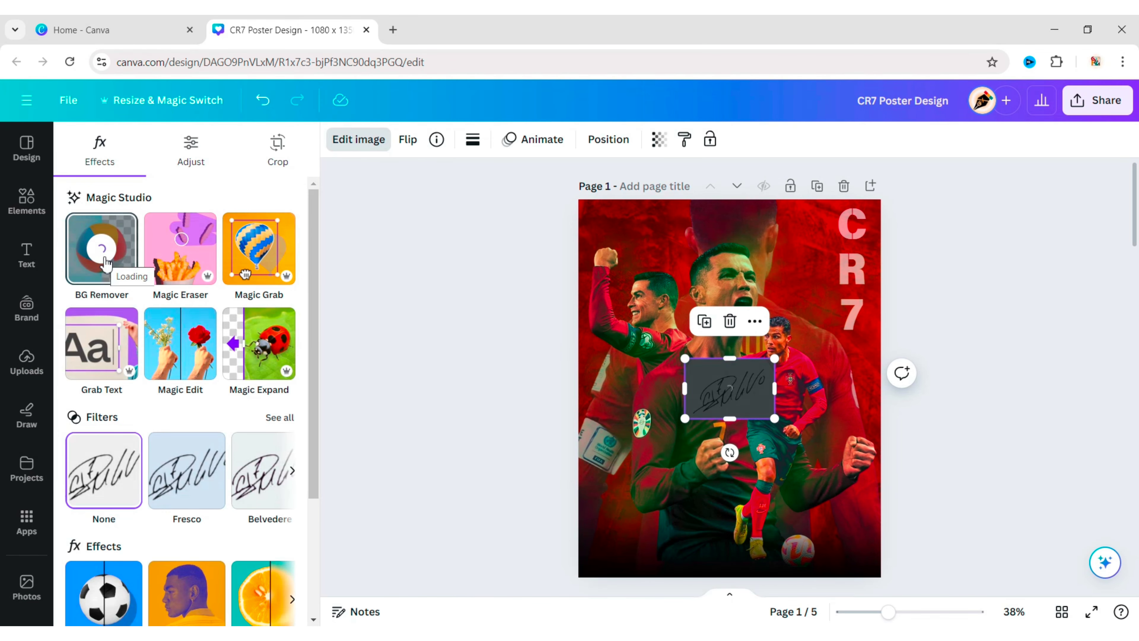
Apply a custom Duotone effect to the signature with white highlights and shadows in #FFFFFF.
scroll(175, 350, "down", 4)
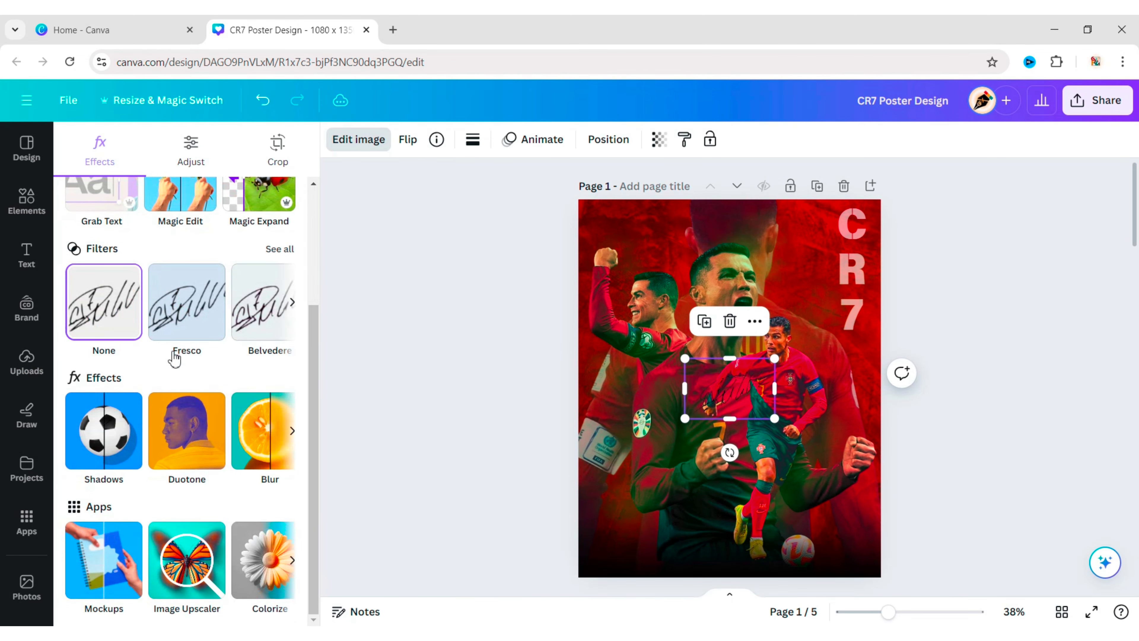
left_click(182, 431)
left_click(103, 316)
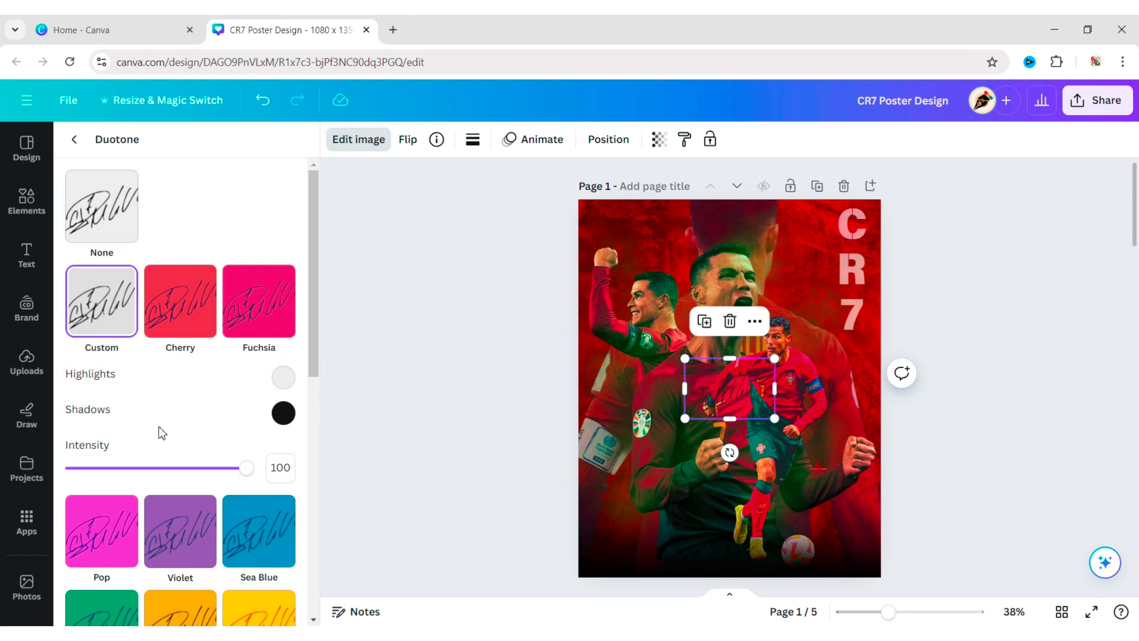
left_click(284, 380)
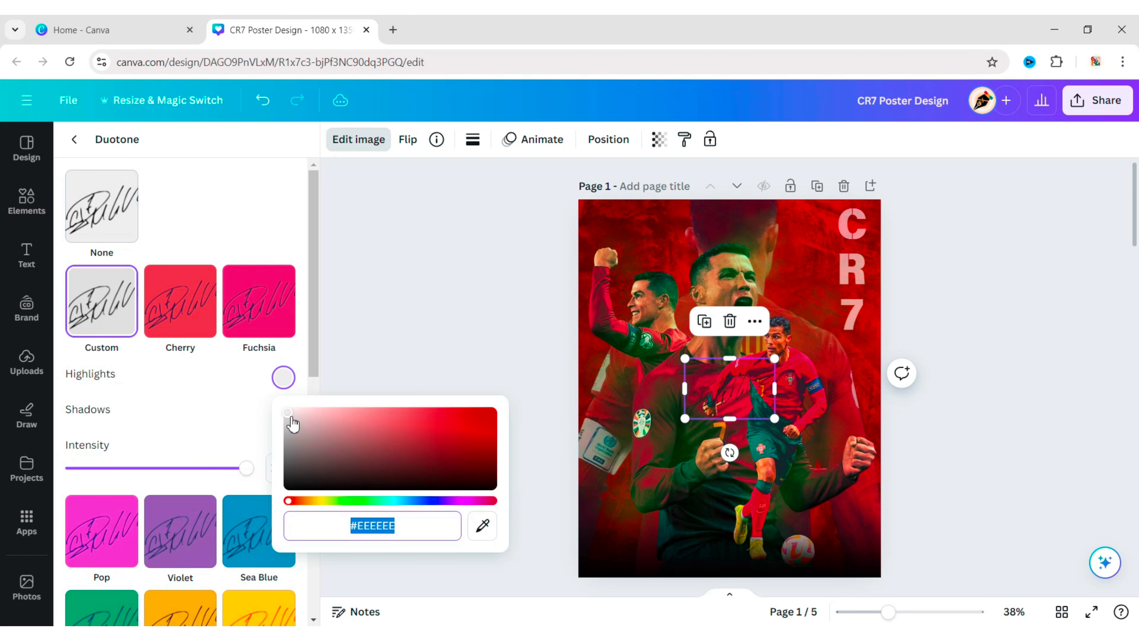
left_click(212, 406)
left_click(283, 420)
left_click_drag(289, 449, 277, 439)
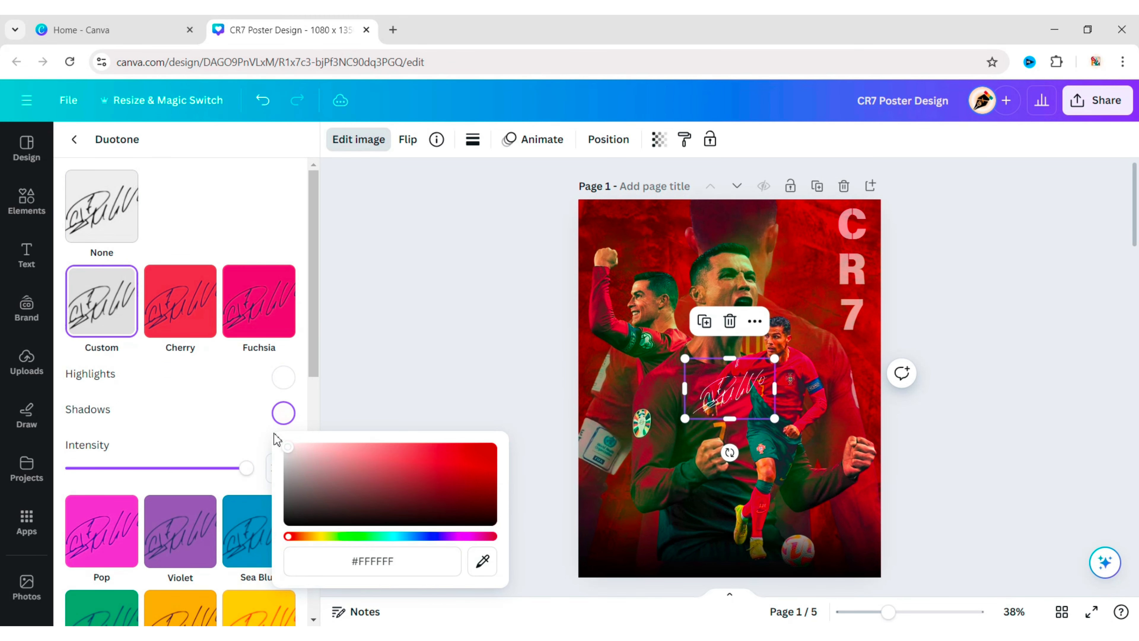
left_click(185, 394)
left_click(296, 364)
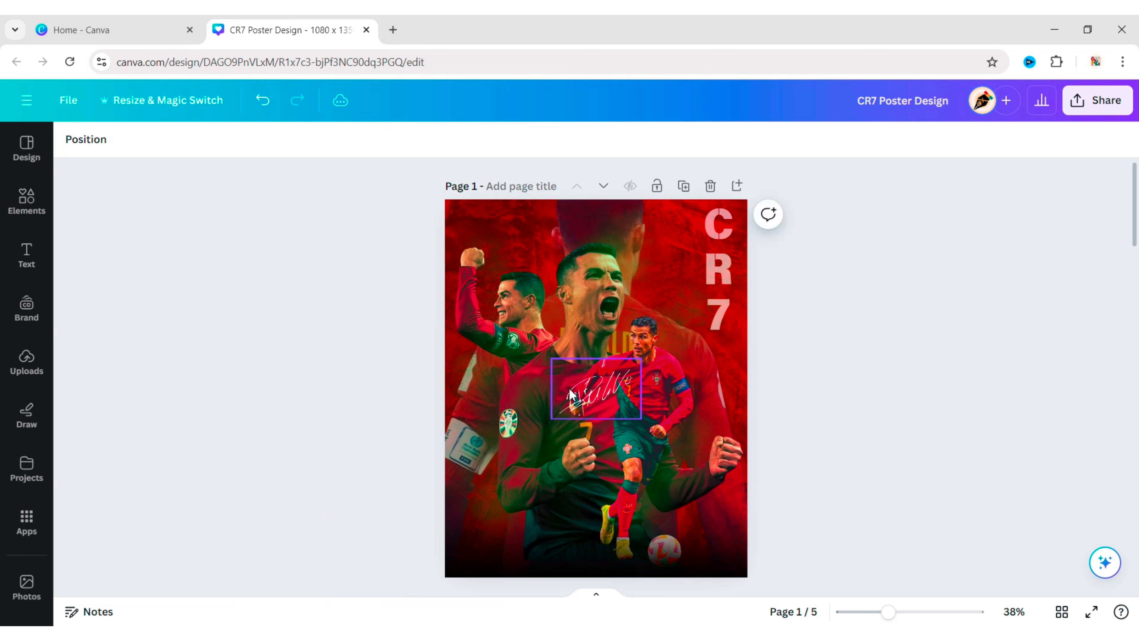
Move the white signature to the poster's lower-left corner.
left_click(627, 375)
mouse_move(627, 375)
left_mouse_down()
mouse_move(520, 533)
mouse_move(531, 520)
left_mouse_up()
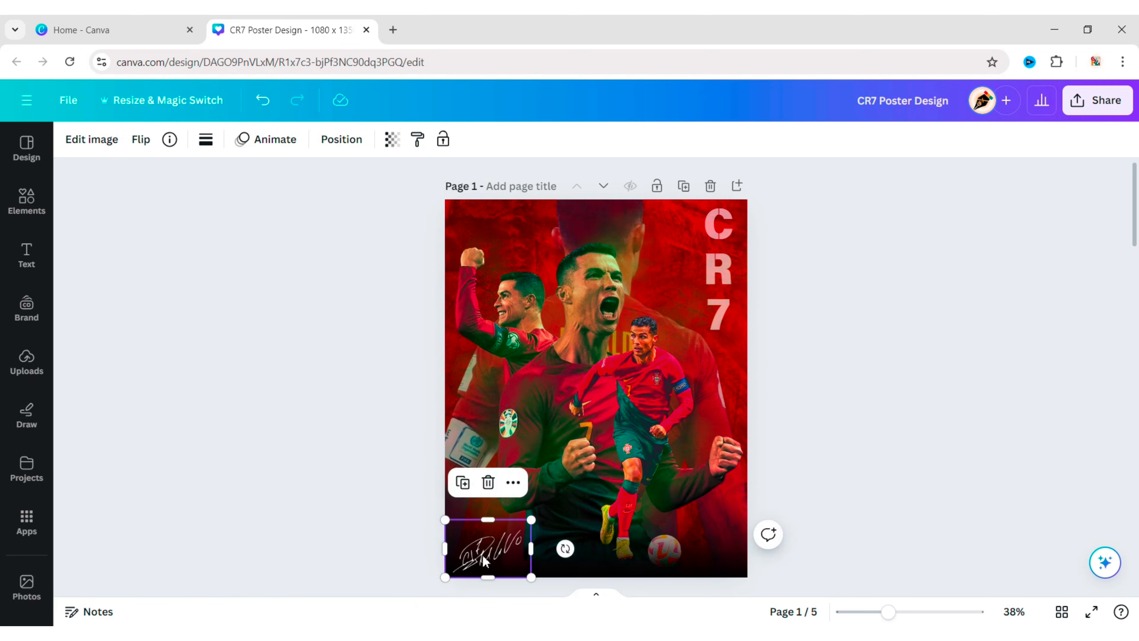
left_click_drag(483, 554, 487, 548)
Nudge the signature in small increments to fine-tune its placement in the lower-left corner, undo the last nudge and deselect it.
key("Left")
key("Left")
key("Left")
key("Left")
key("Left")
key("Left")
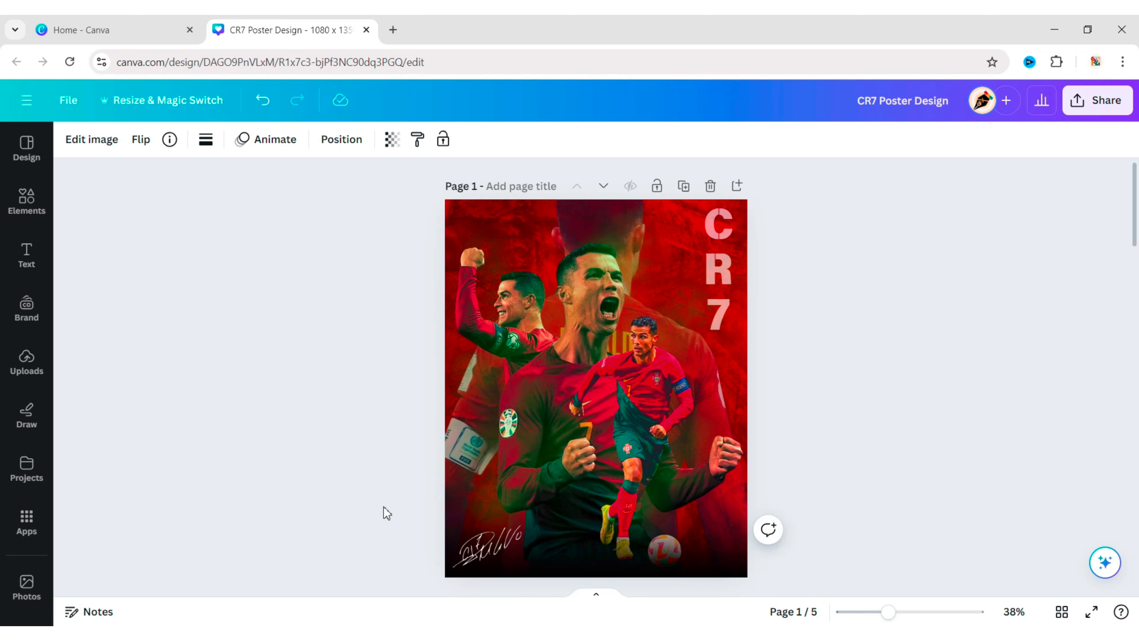
key("Down")
key("Down")
key("Down")
key("Down")
key("Down")
key("Down")
key("Down")
key("Down")
key("Right")
key("Right")
key("Right")
key("Right")
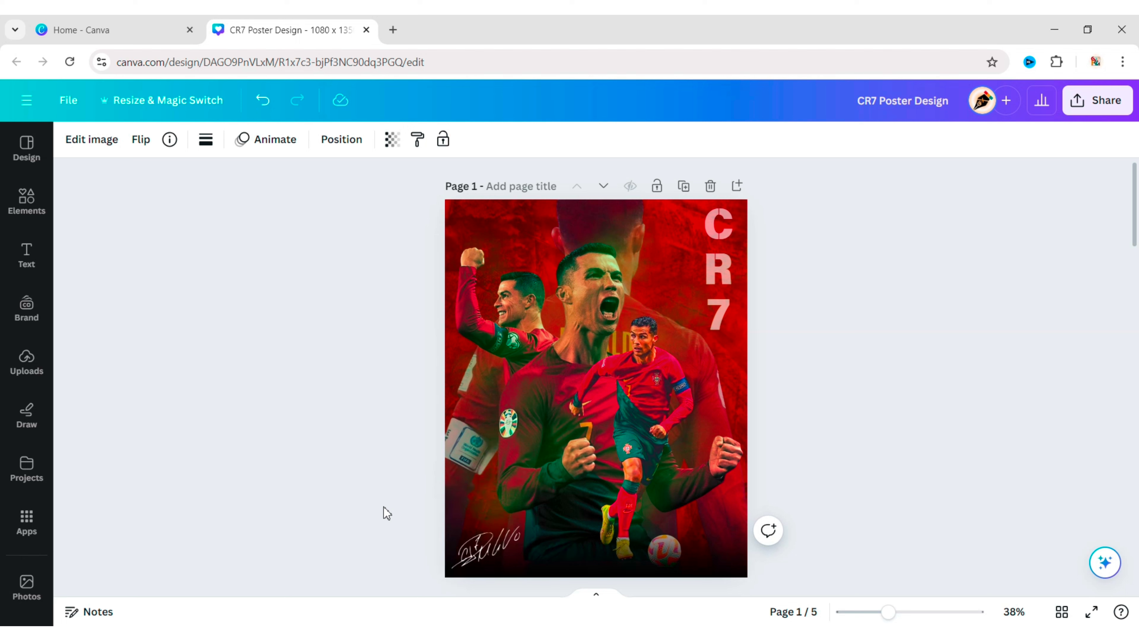
key("Down")
key("Down")
key("Right")
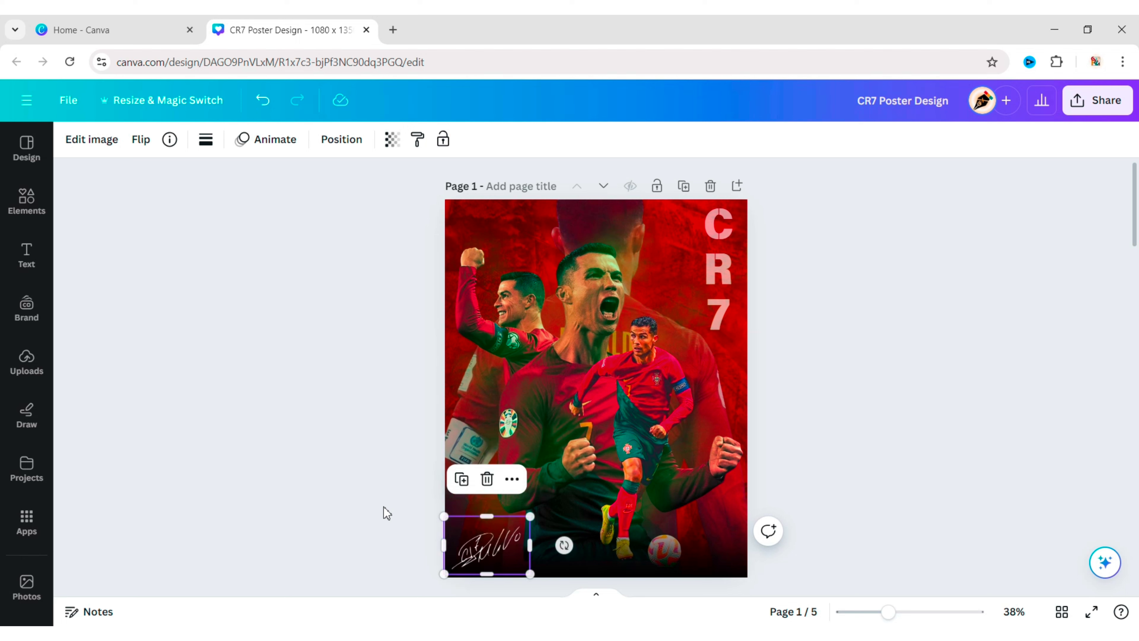
key("ctrl+z")
left_click(229, 330)
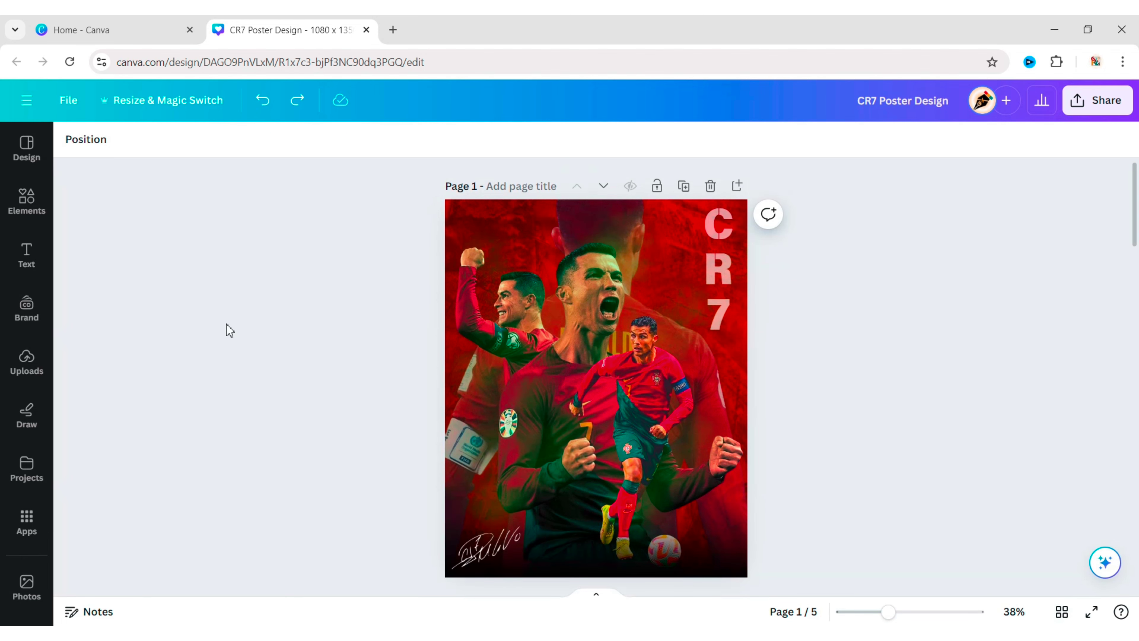
Download the CR7 poster design as a PNG file.
left_click(1097, 100)
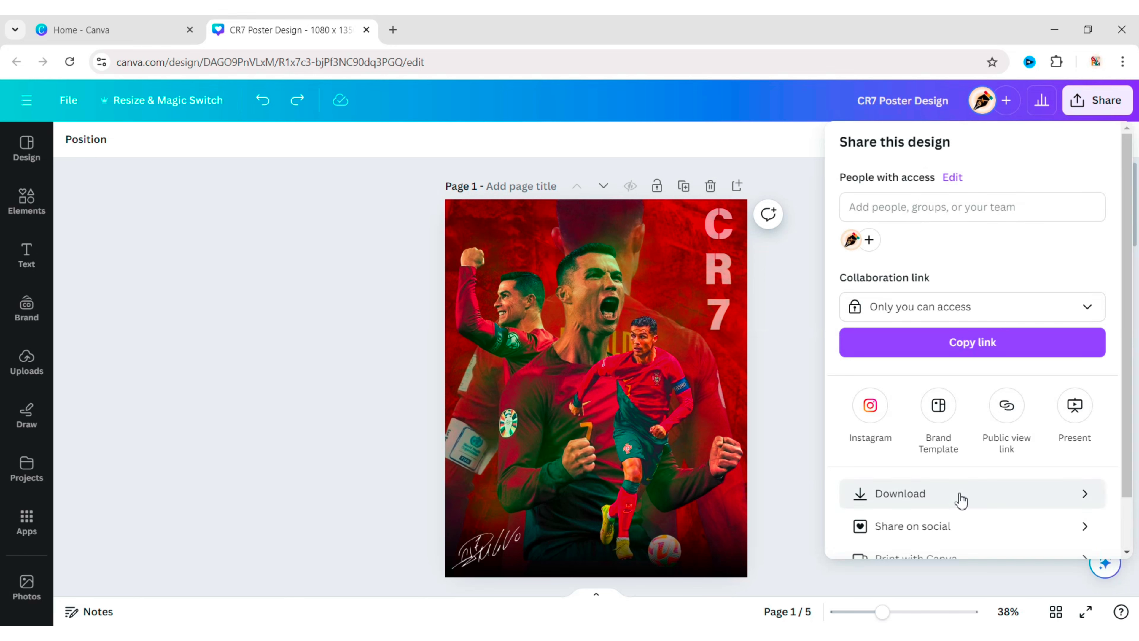
left_click(958, 493)
left_click_drag(887, 256, 1076, 267)
left_click(1051, 460)
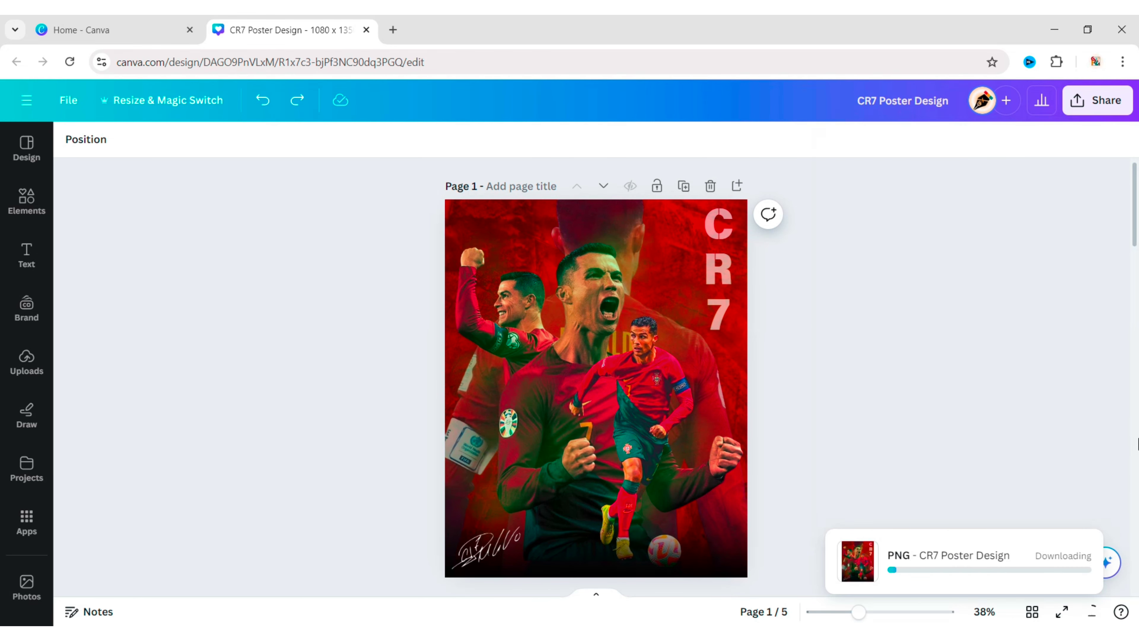